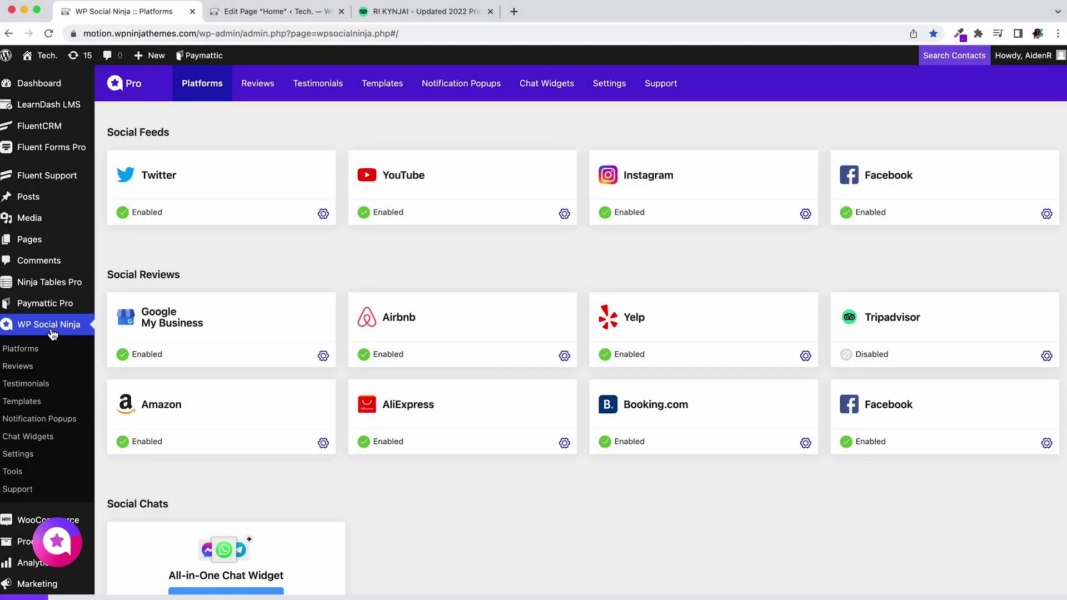
Copy the Ri Kynjai hotel's Tripadvisor page URL from the browser
left_click(940, 332)
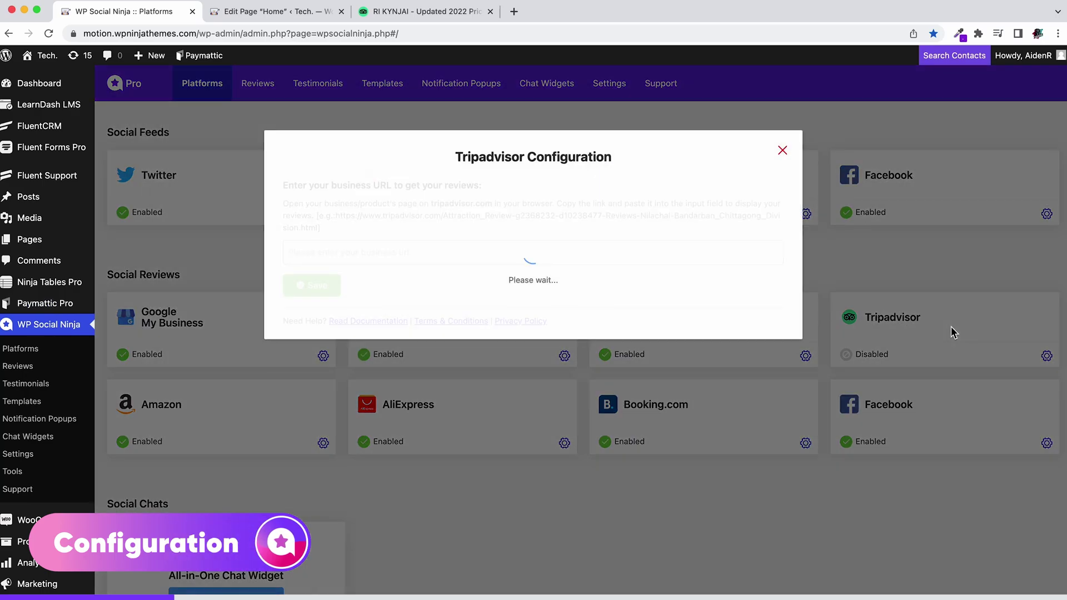
left_click(433, 12)
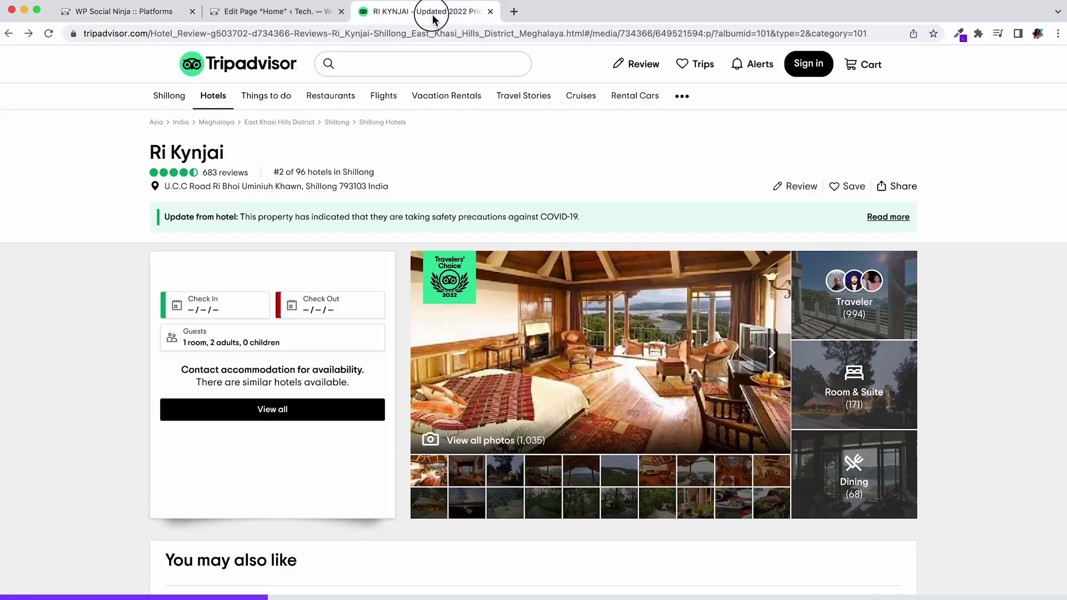
left_click(124, 28)
left_click(611, 33, "shift")
Save that URL as the Tripadvisor business URL, fetching 50 reviews, and create a new template
left_click(150, 16)
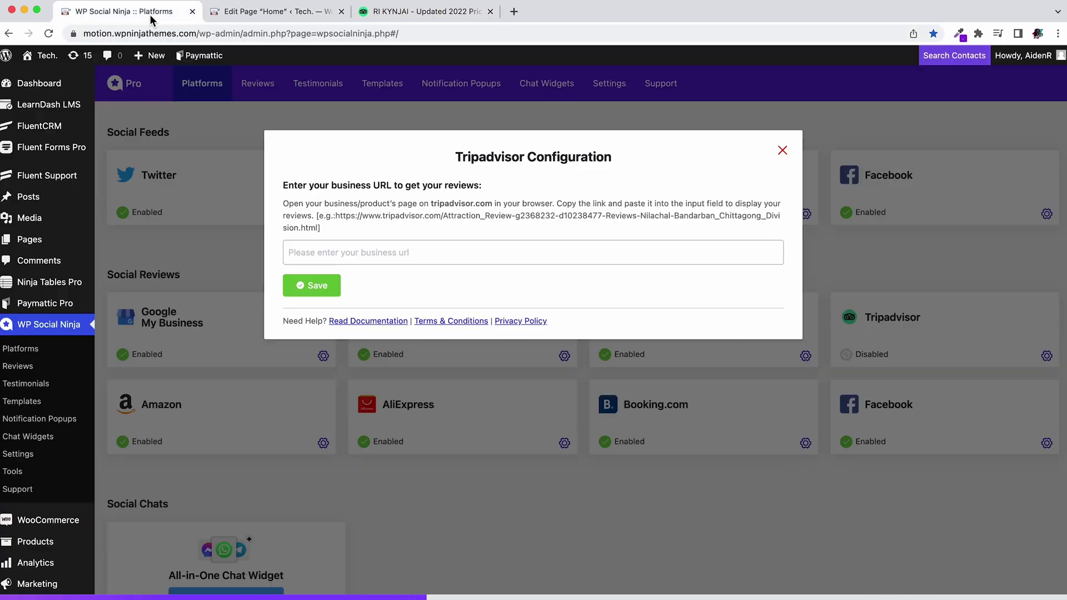
key("super+v")
left_click(312, 286)
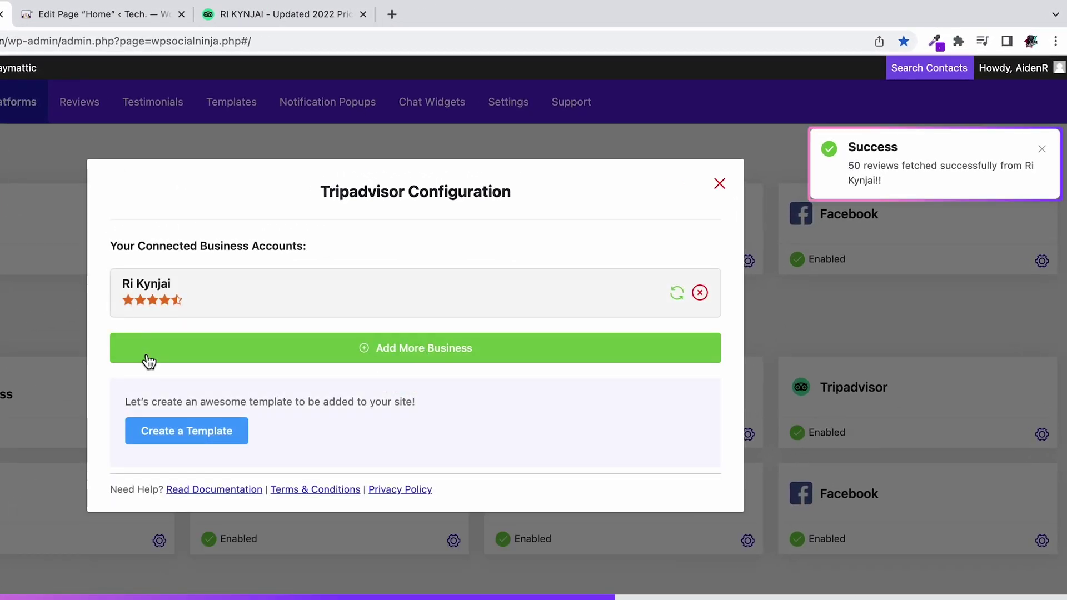
left_click(1042, 150)
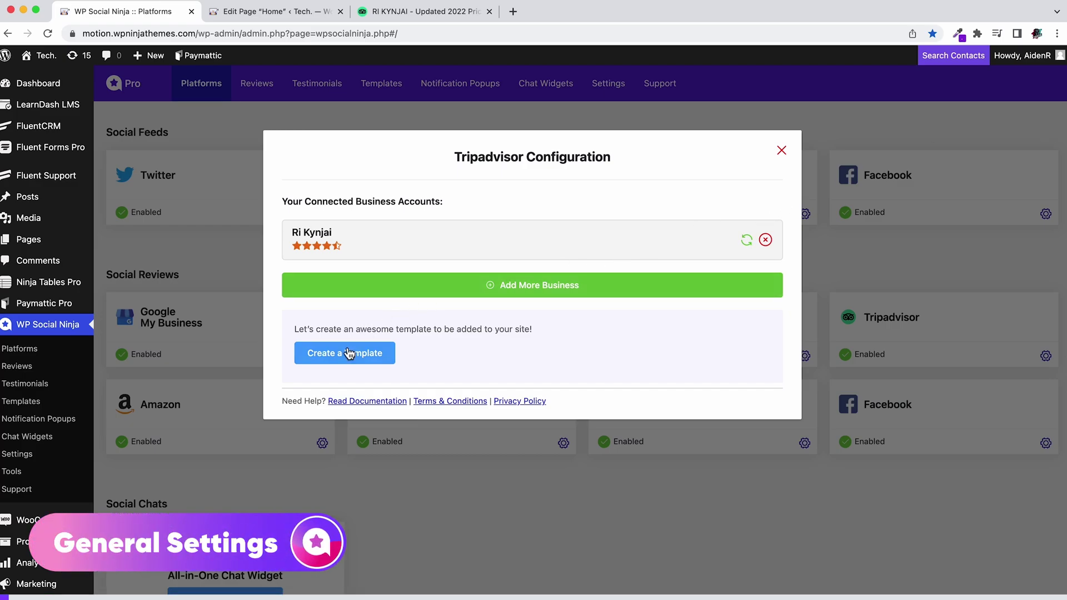
left_click(389, 364)
scroll(386, 359, "down", 6)
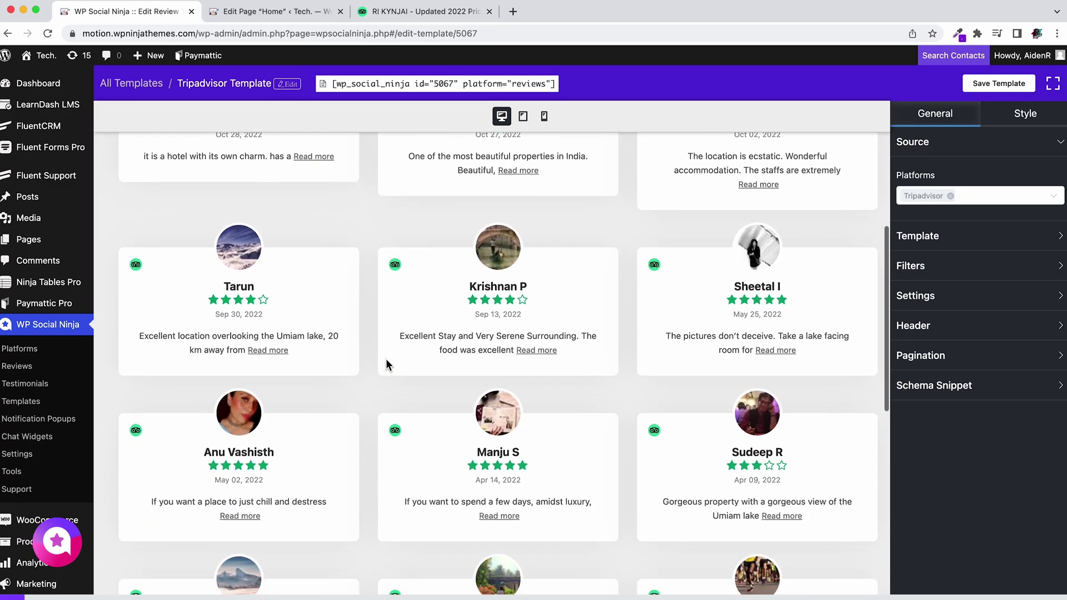
scroll(386, 360, "down", 5)
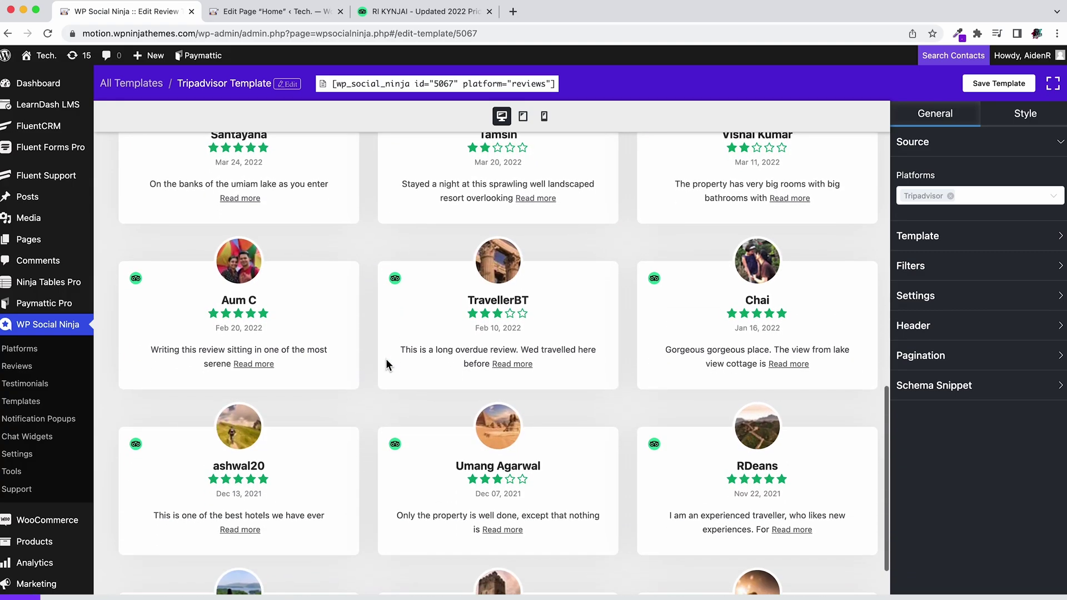
scroll(386, 360, "up", 12)
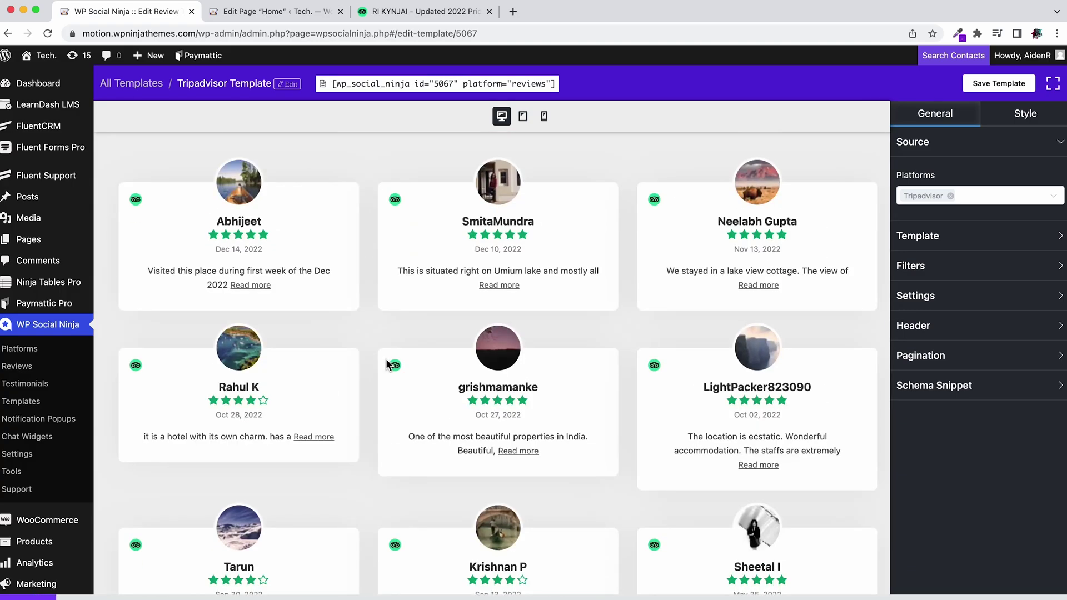
left_click(1015, 201)
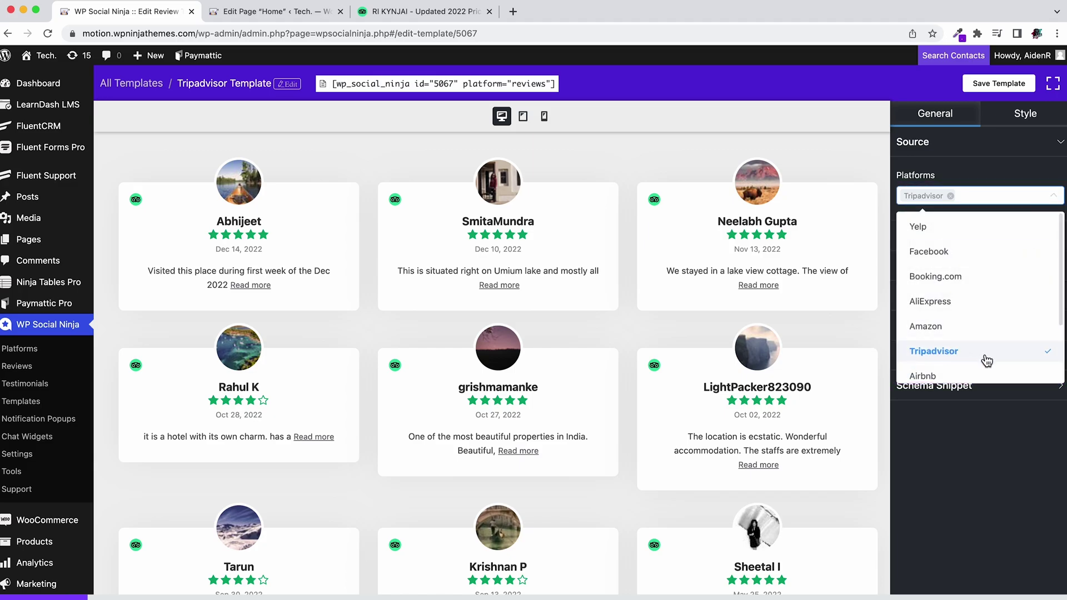
left_click(1029, 173)
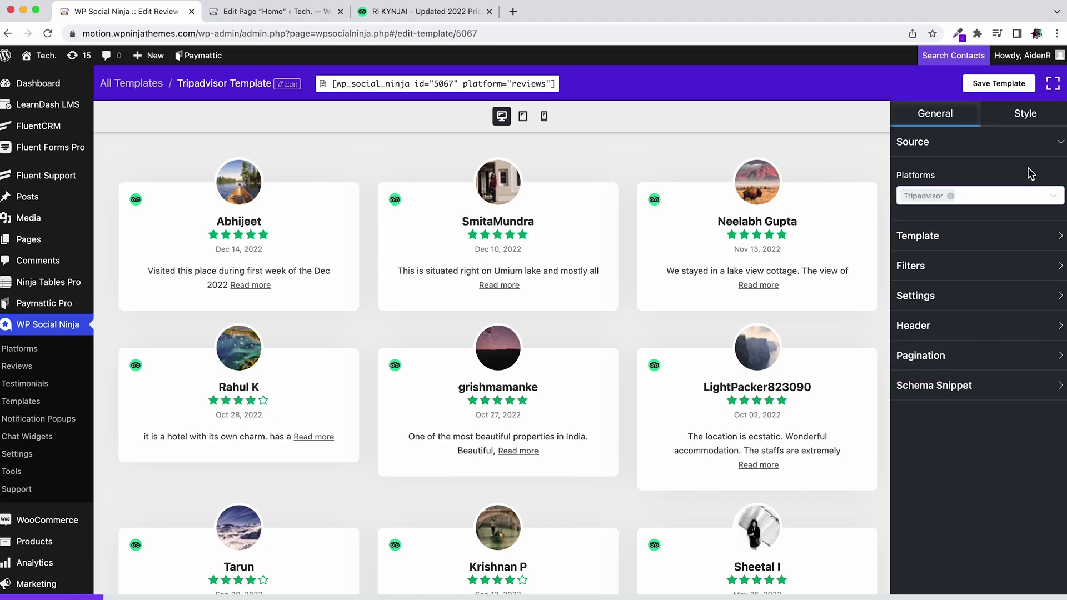
left_click(999, 235)
left_click(998, 228)
Set the layout type to Masonry with the Deneb template
left_click(991, 308)
scroll(1040, 502, "down", 3)
left_click(1000, 562)
scroll(999, 559, "up", 5)
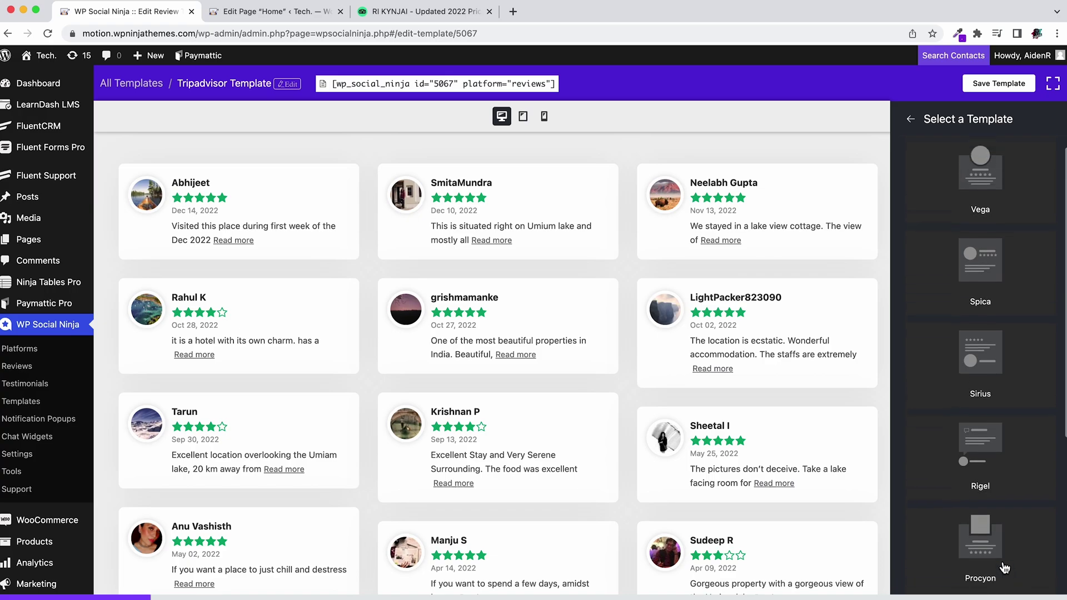
left_click(913, 123)
Set columns to 3 on desktop, 2 on tablet and 1 on mobile
left_click(998, 369)
left_click(995, 445)
mouse_move(987, 353)
left_click(986, 372)
left_click(1000, 369)
left_click(1003, 423)
mouse_move(985, 351)
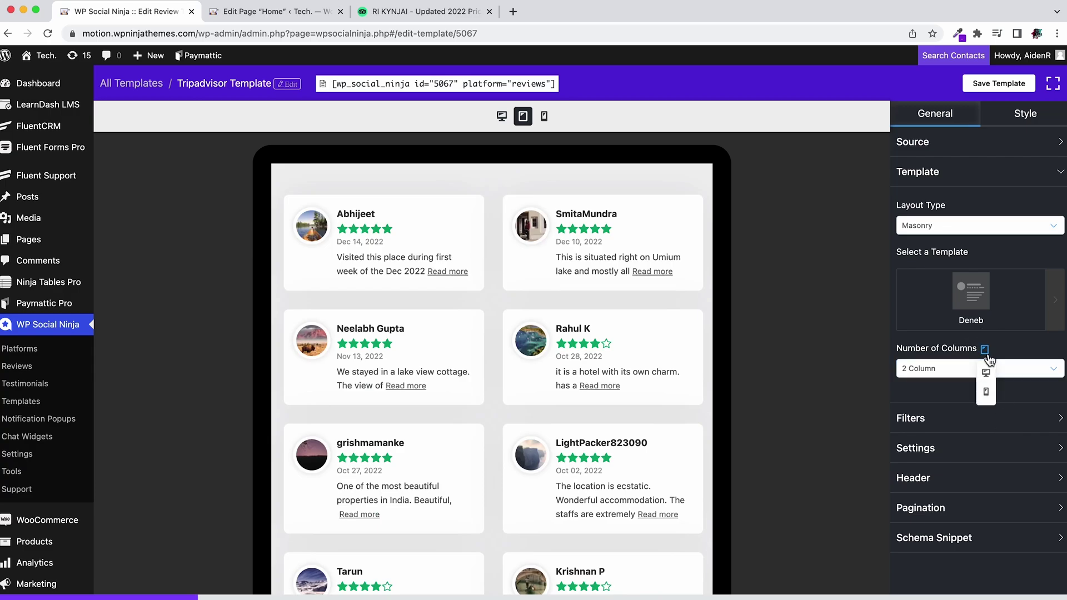
left_click(991, 394)
left_click(969, 369)
left_click(945, 403)
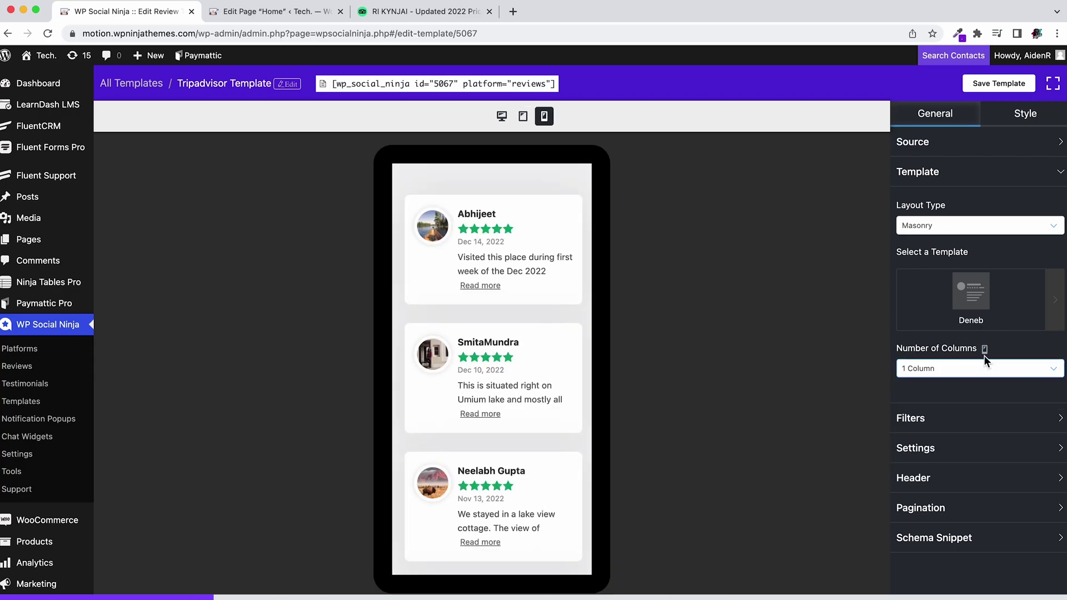
left_click(989, 373)
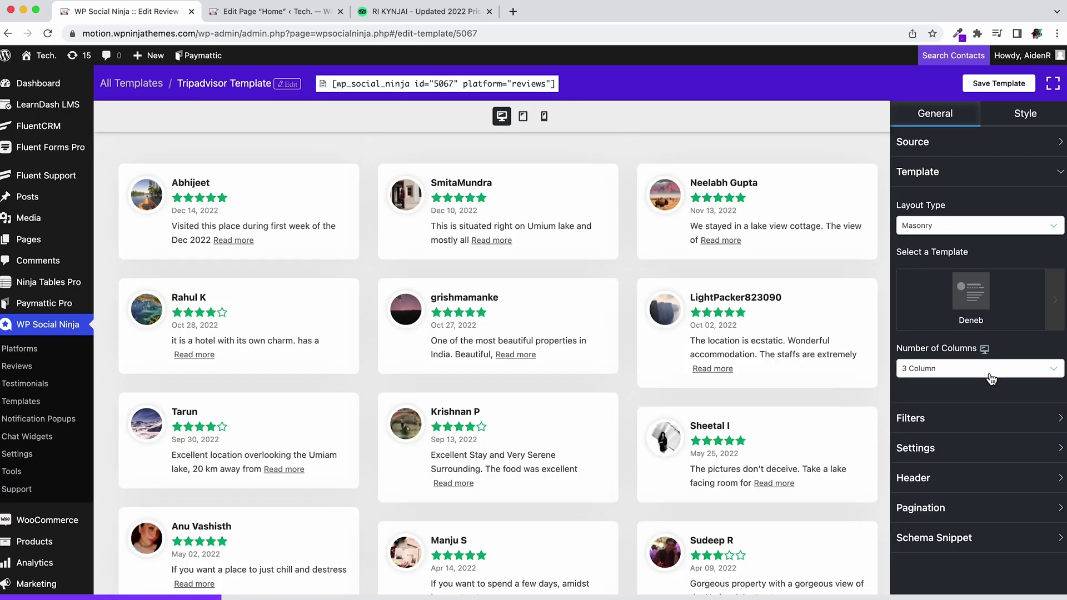
Preview the Badge and Slider layouts, then return to Masonry
left_click(1024, 228)
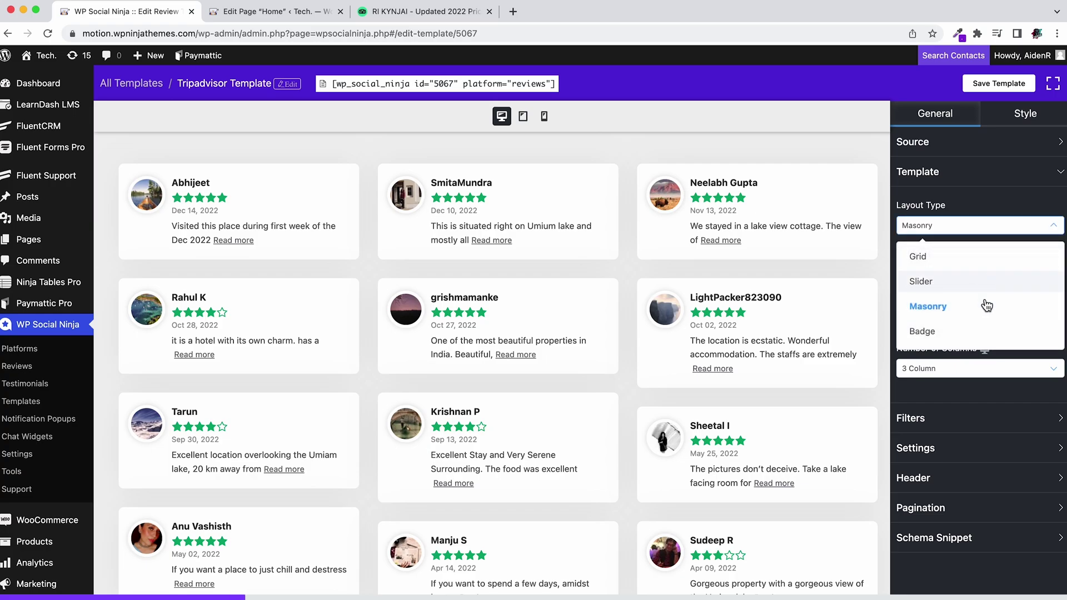
left_click(980, 335)
scroll(881, 384, "down", 5)
left_click(1033, 229)
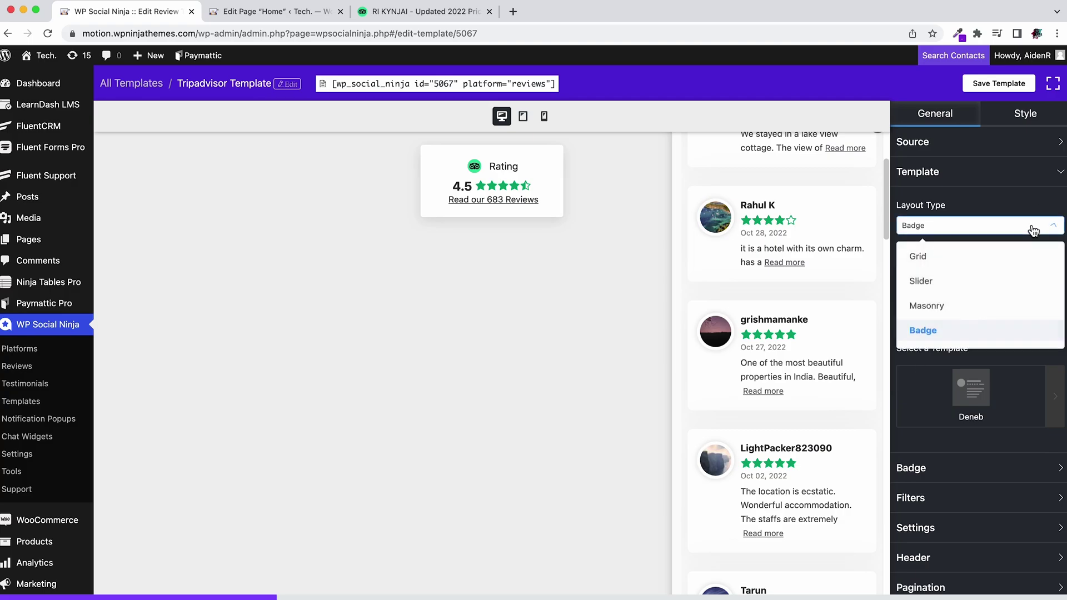
left_click(1000, 282)
left_click(1009, 232)
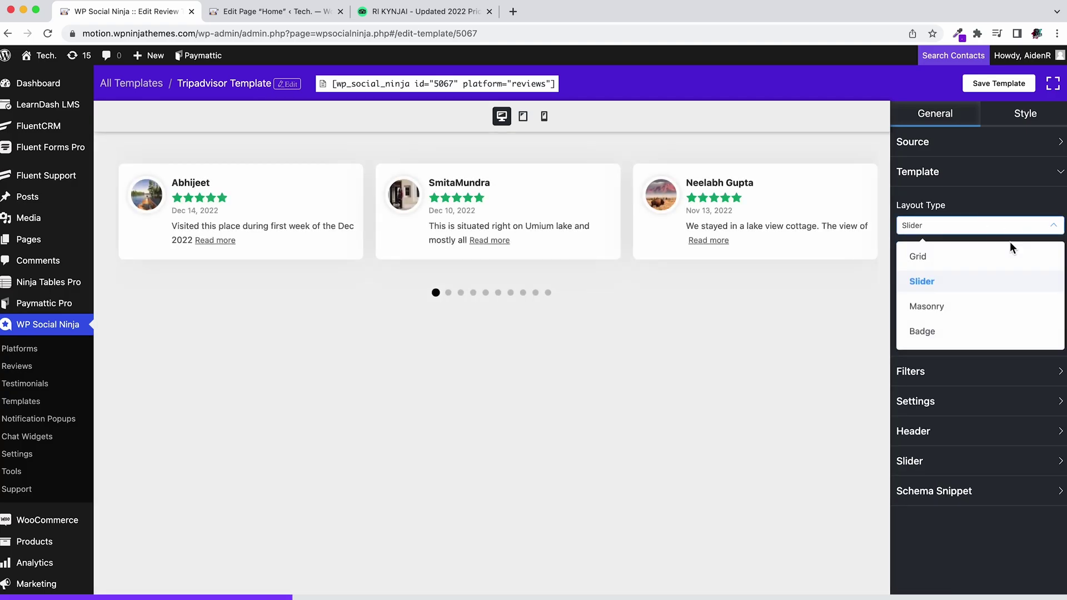
left_click(998, 307)
Set pagination to Load More, keeping the button text 'Show More'
left_click(1014, 505)
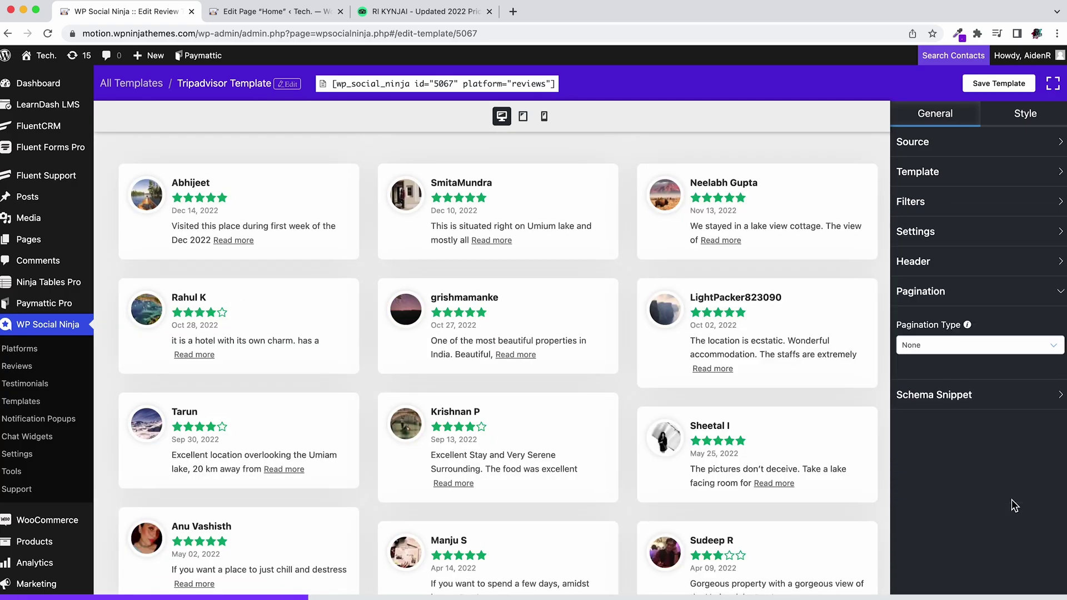
left_click(985, 347)
left_click(994, 406)
left_click(954, 390)
left_click(1028, 365)
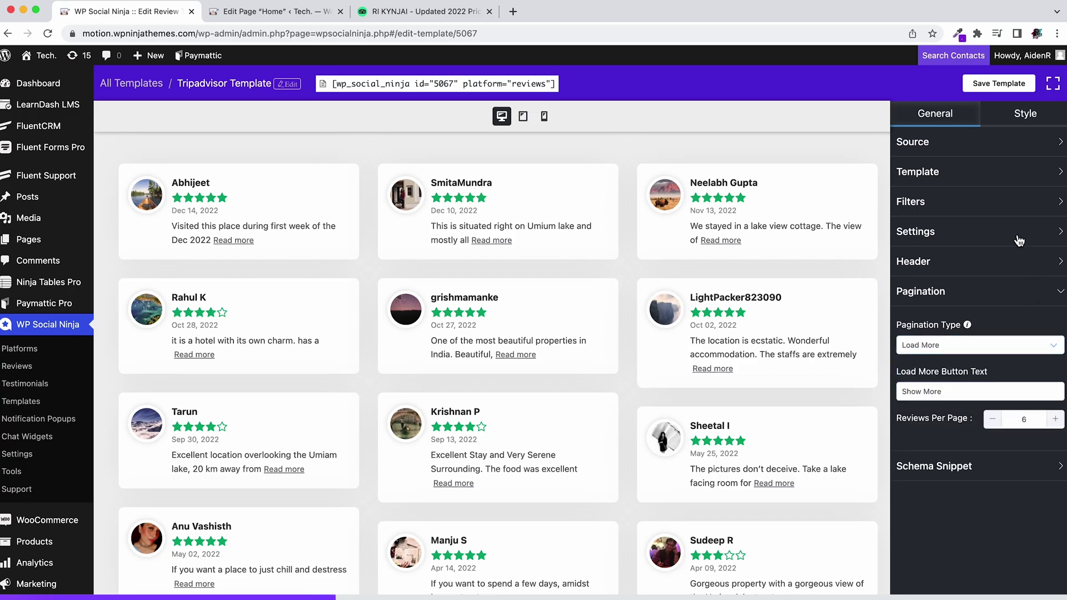
Filter to 4-star-and-up reviews and show 100 reviews on desktop and mobile
left_click(1000, 201)
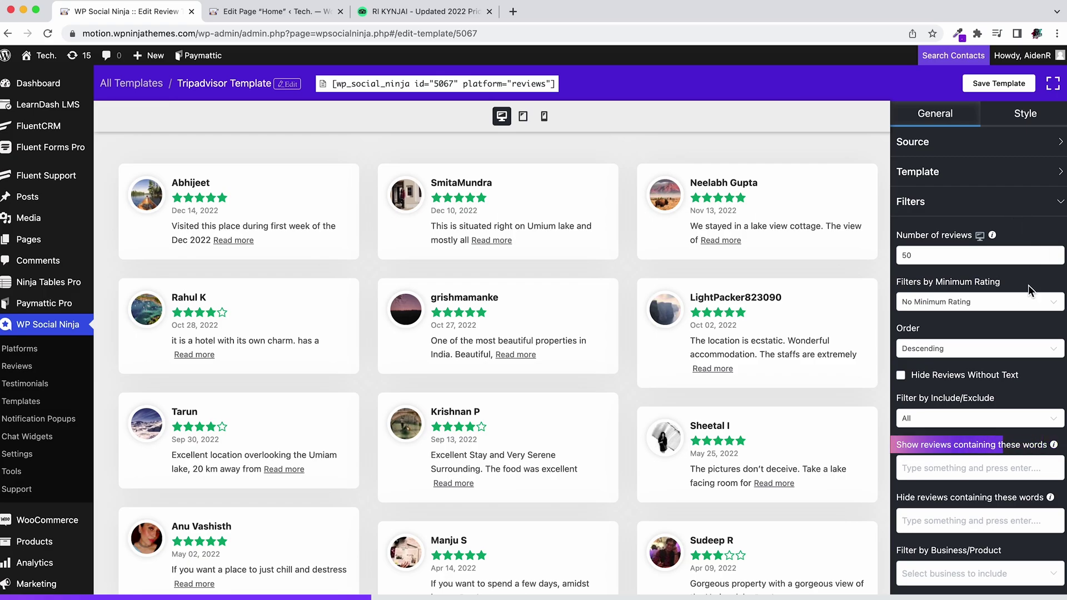
left_click(1025, 312)
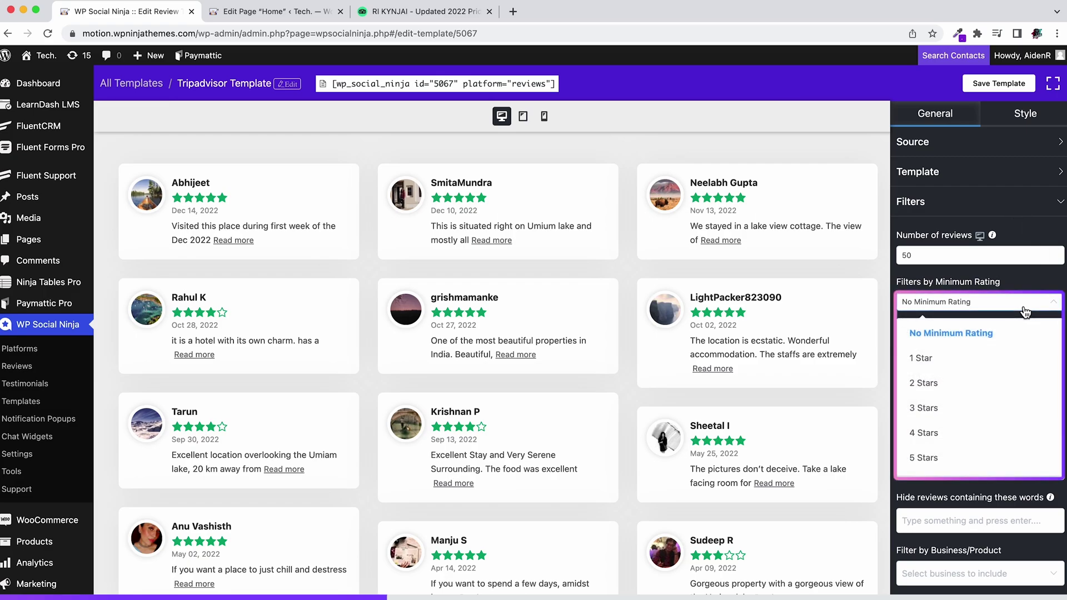
left_click(995, 433)
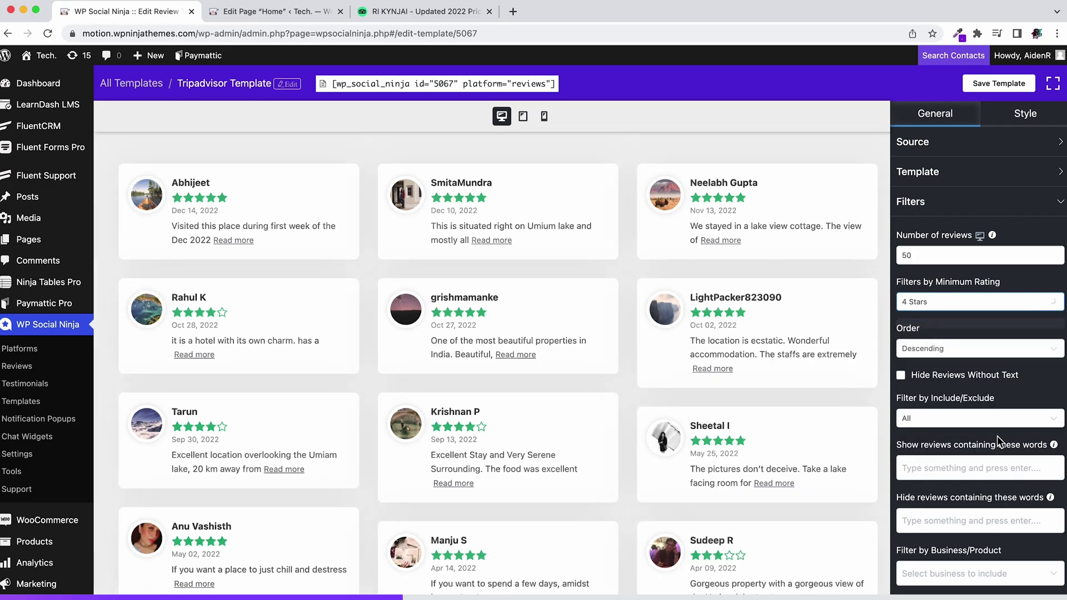
double_click(931, 262)
type("100")
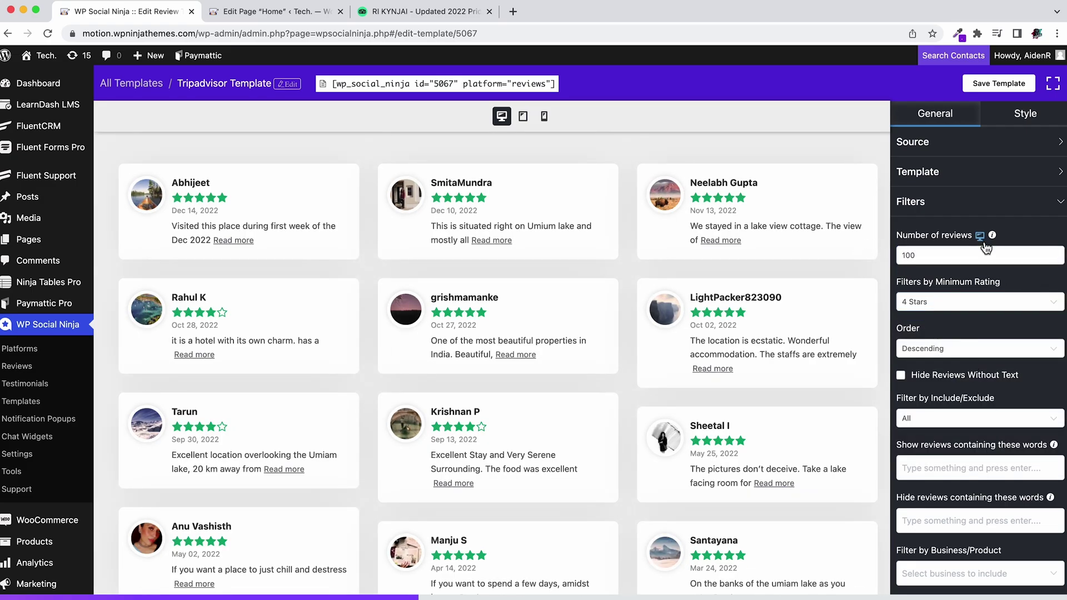
left_click(981, 259)
double_click(931, 257)
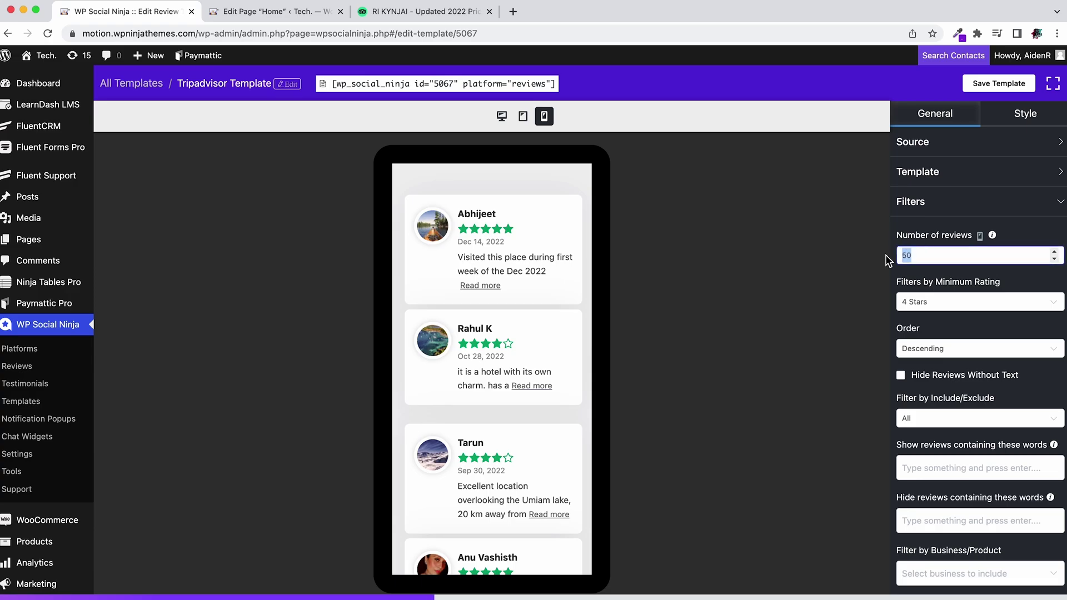
type("100")
left_click(981, 257)
Restrict the reviews to the Ri Kynjai Tripadvisor listing
scroll(1002, 419, "down", 3)
left_click(1014, 494)
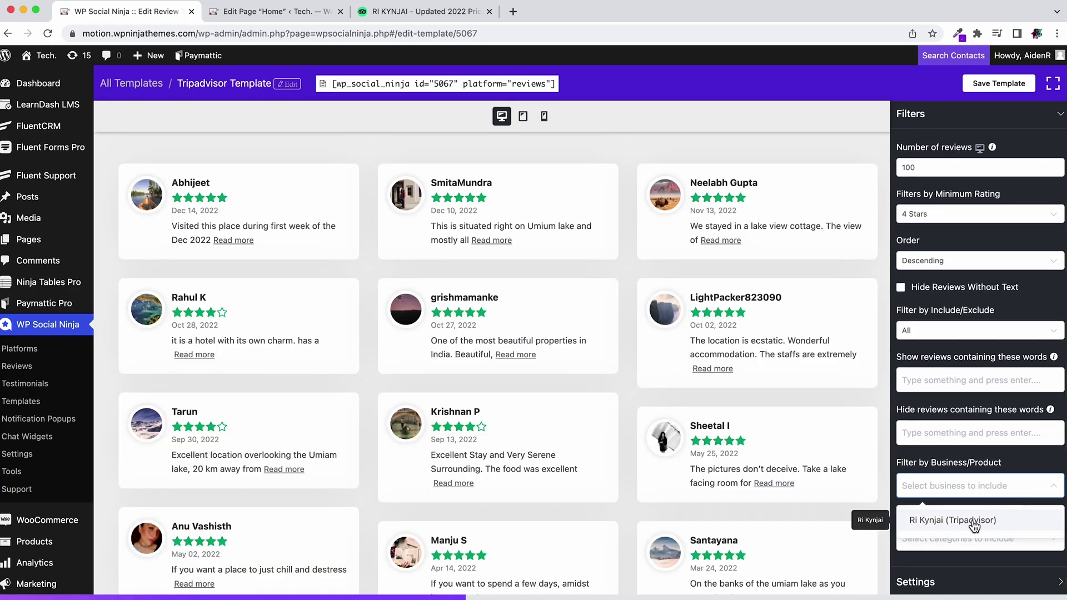
left_click(998, 520)
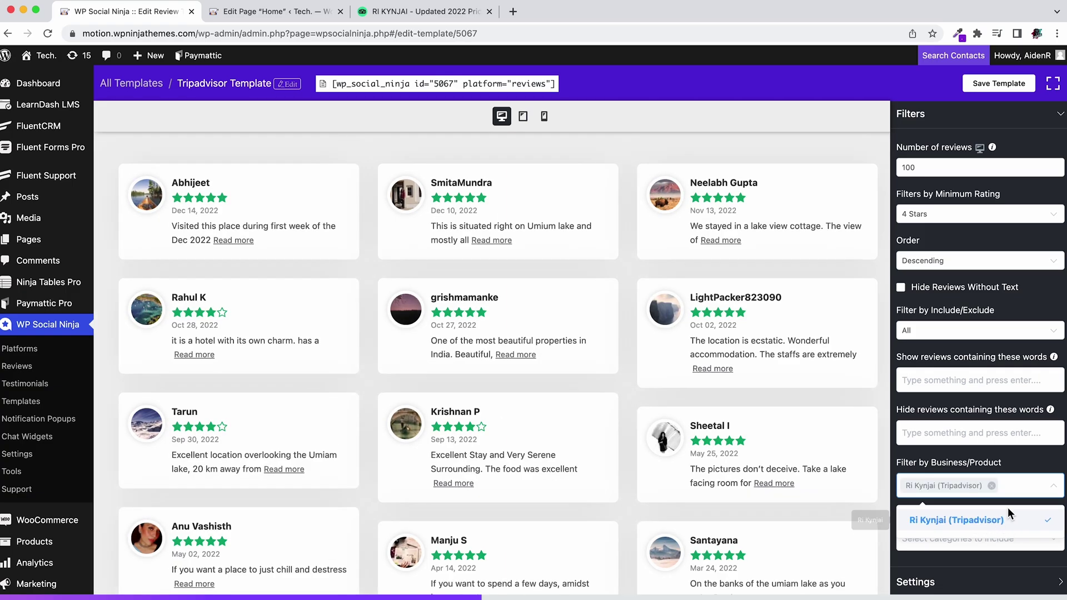
scroll(1028, 458, "up", 3)
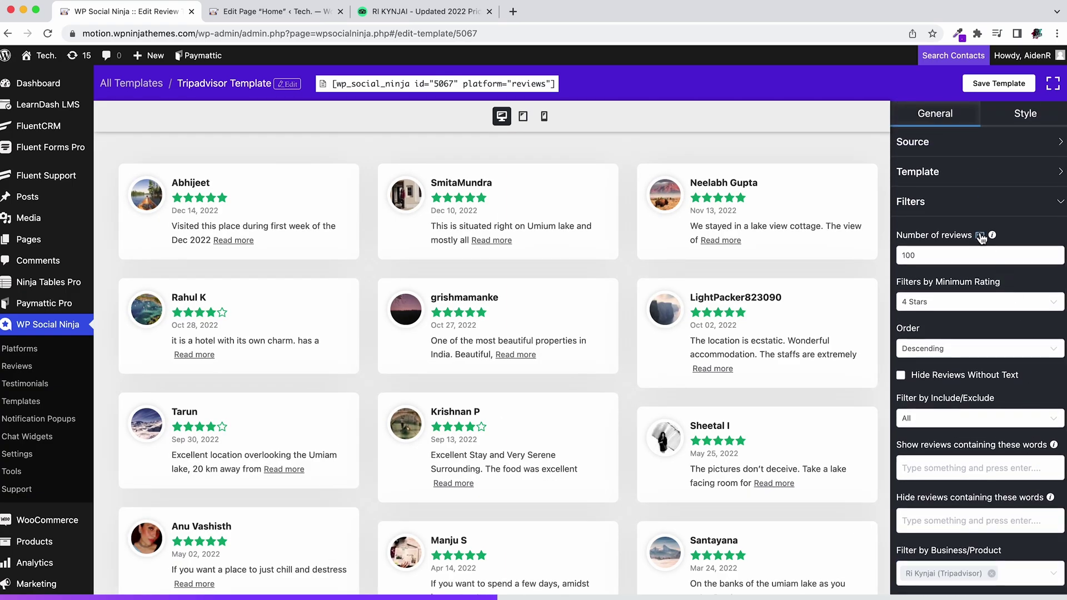
left_click(968, 207)
left_click(990, 236)
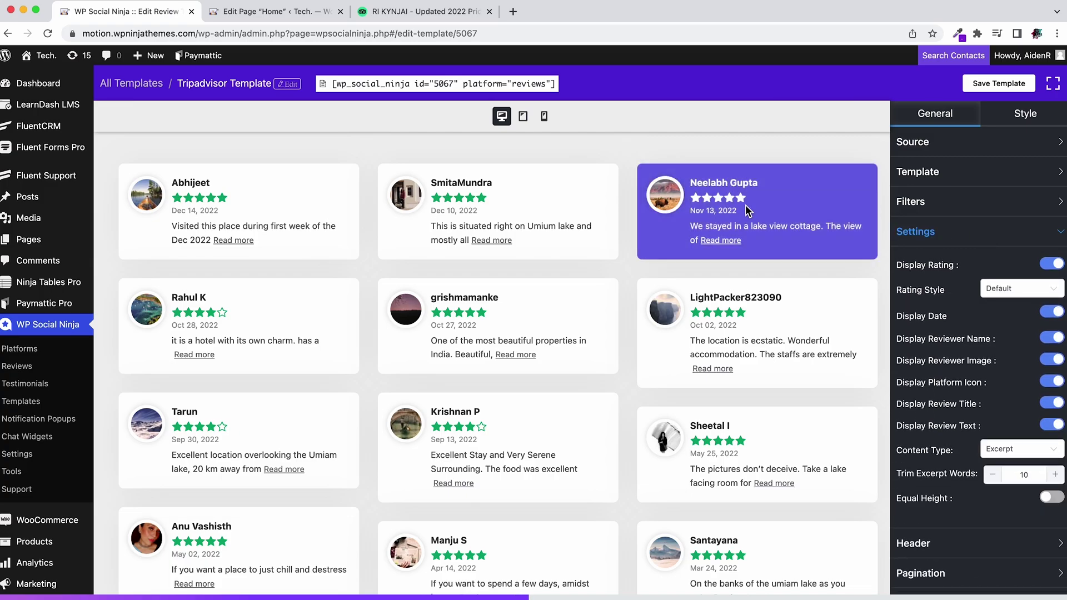
Keep ratings shown with the Default star style after trying number and icon styles
left_click(1054, 266)
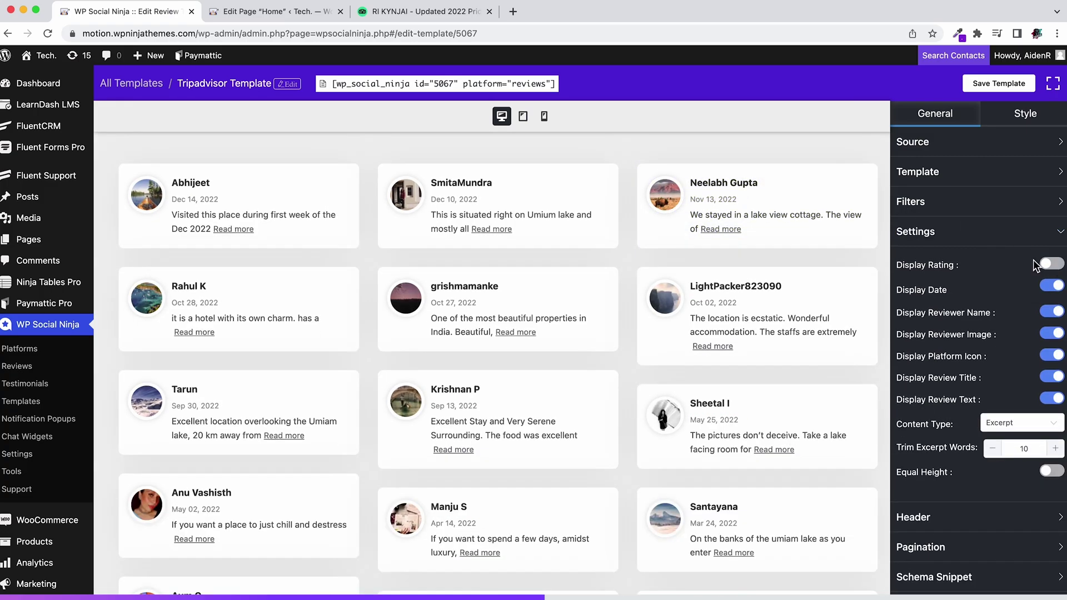
left_click(1054, 266)
left_click(1041, 290)
left_click(1033, 347)
left_click(1037, 297)
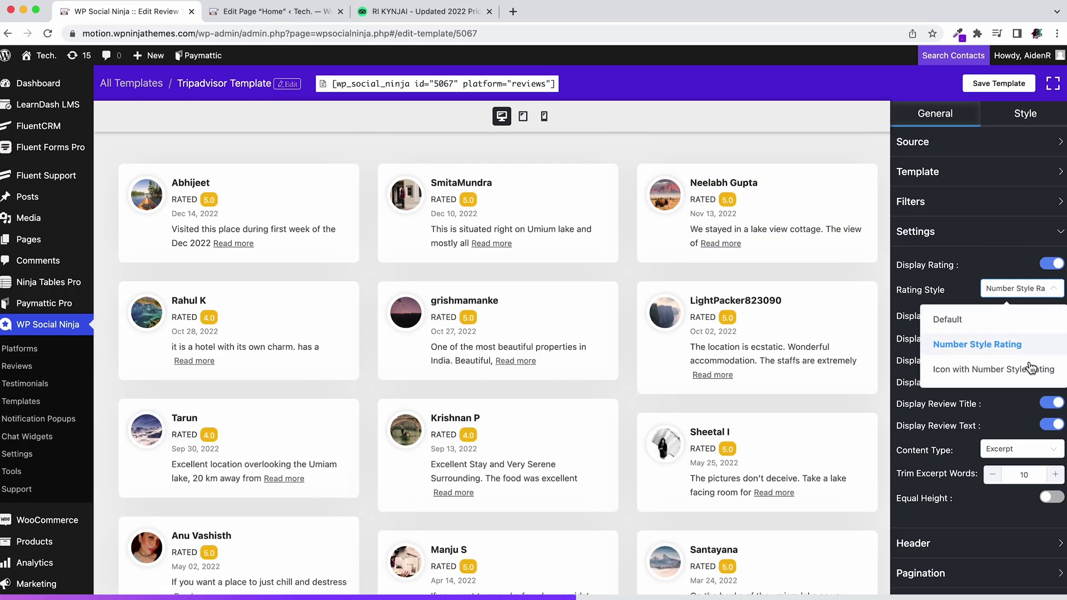
left_click(1025, 370)
left_click(1044, 293)
left_click(1027, 321)
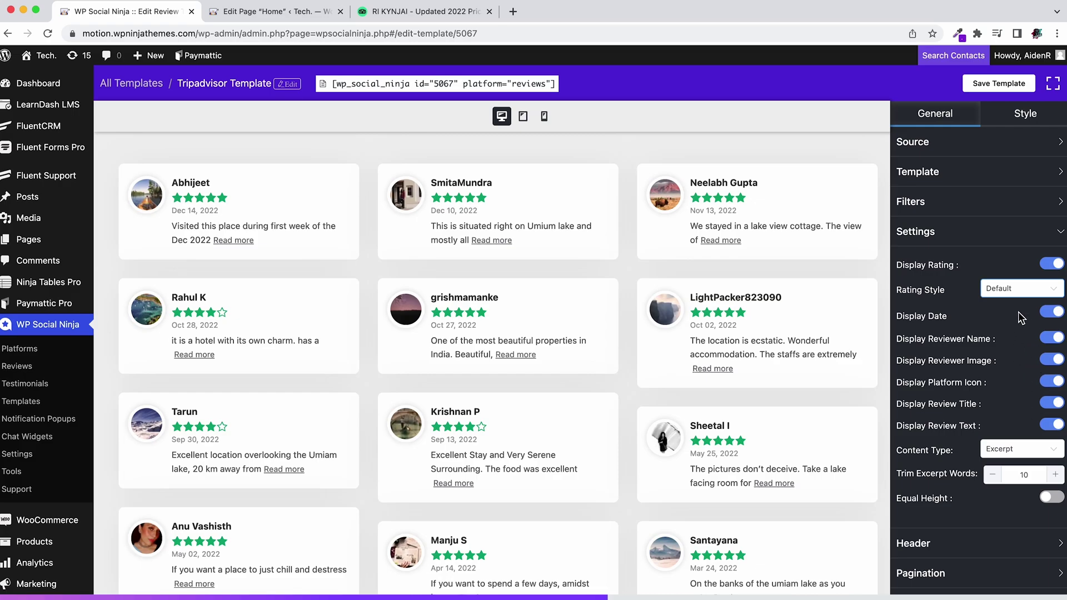
Keep dates visible and set content to 10-word excerpts after trying full and scrollable text
left_click(1047, 313)
left_click(1047, 313)
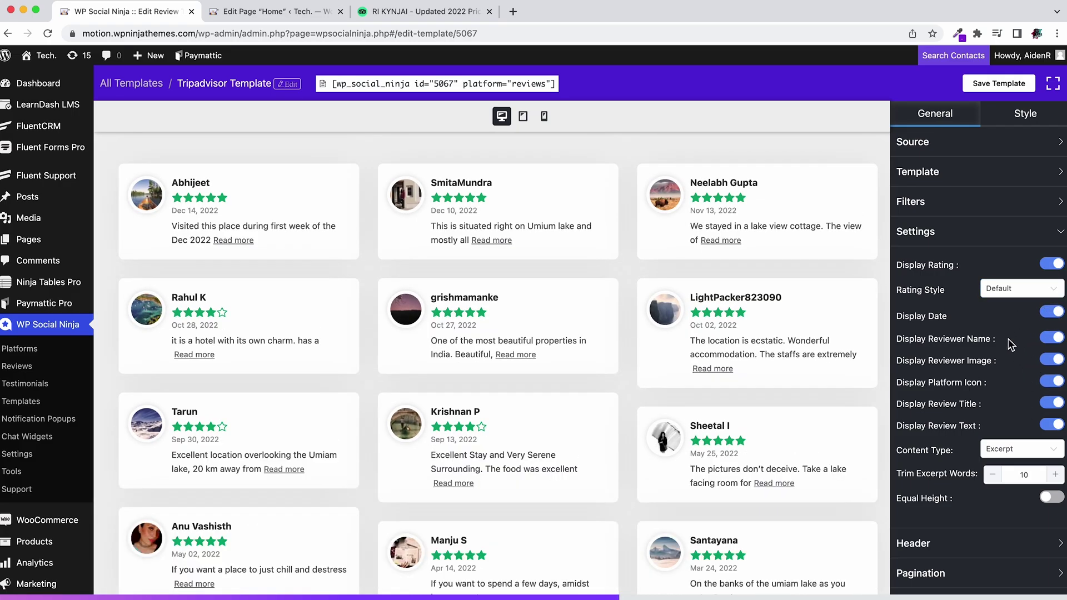
left_click(1029, 452)
left_click(1022, 528)
left_click(1038, 450)
left_click(1002, 504)
left_click(1047, 460)
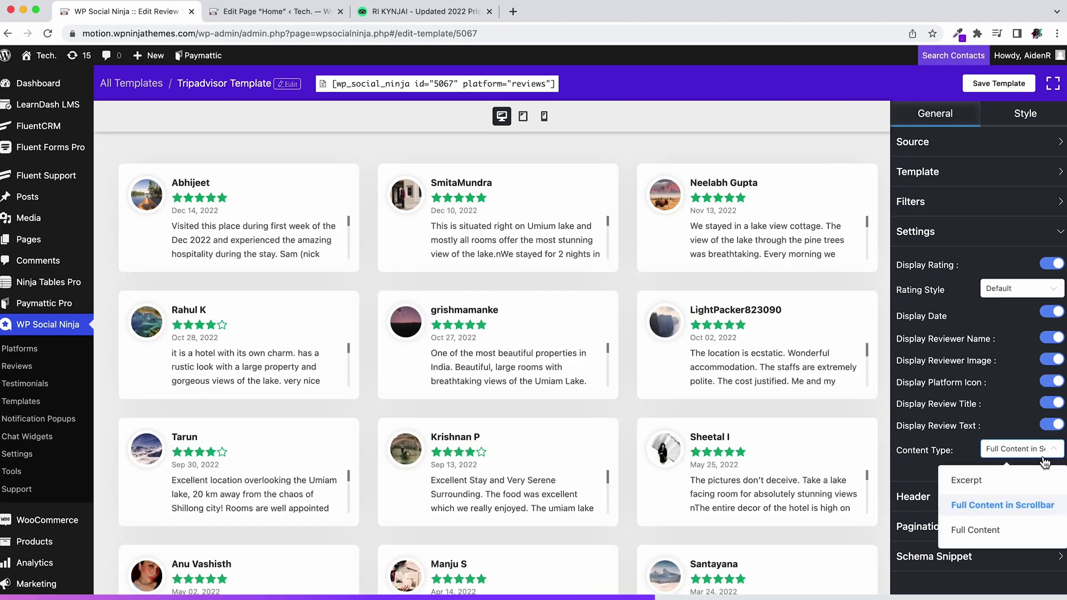
left_click(984, 481)
key("BackSpace")
type("0")
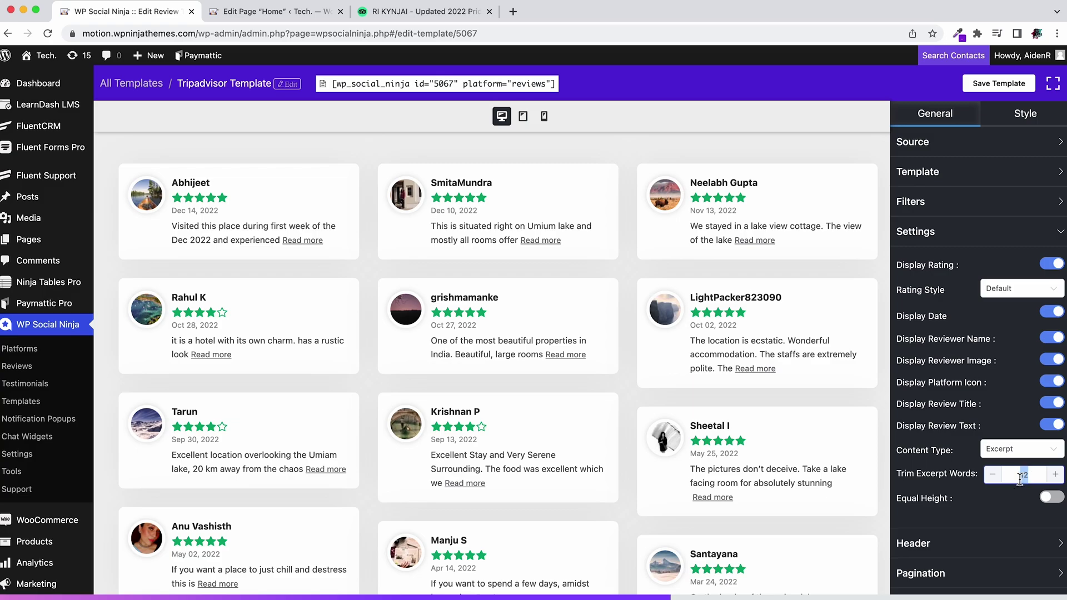
Try equal card height at 183, then leave cards at natural heights
left_click(1051, 497)
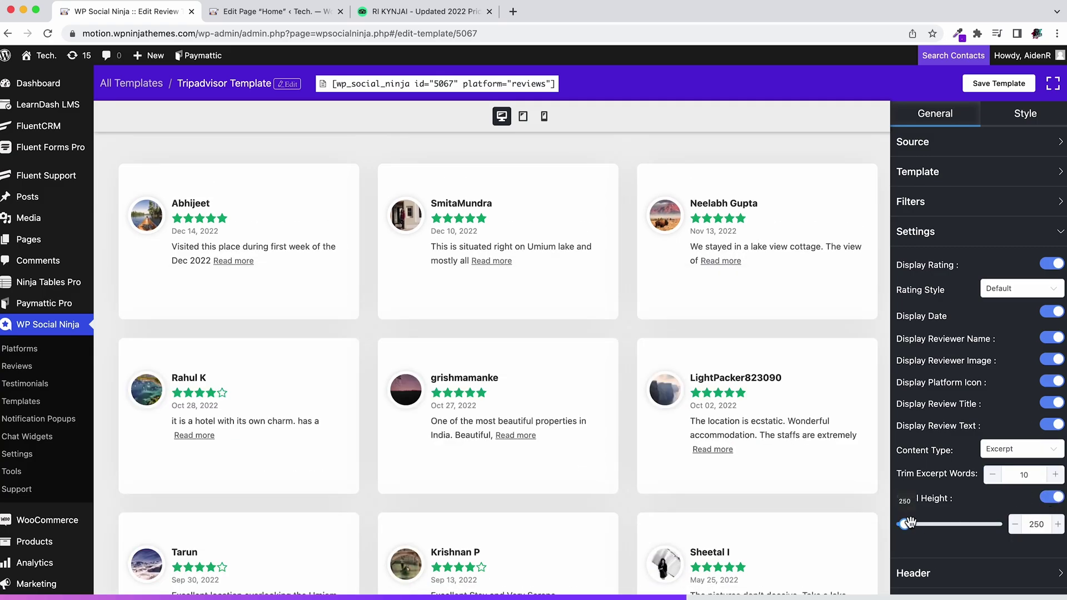
left_click_drag(906, 524, 901, 524)
left_click(1051, 499)
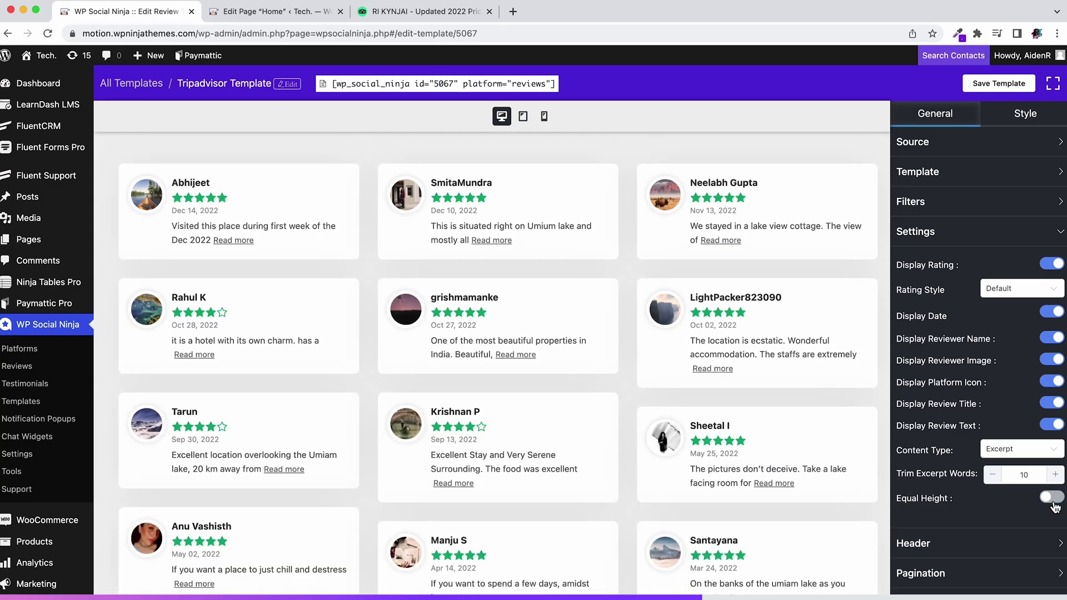
left_click(985, 546)
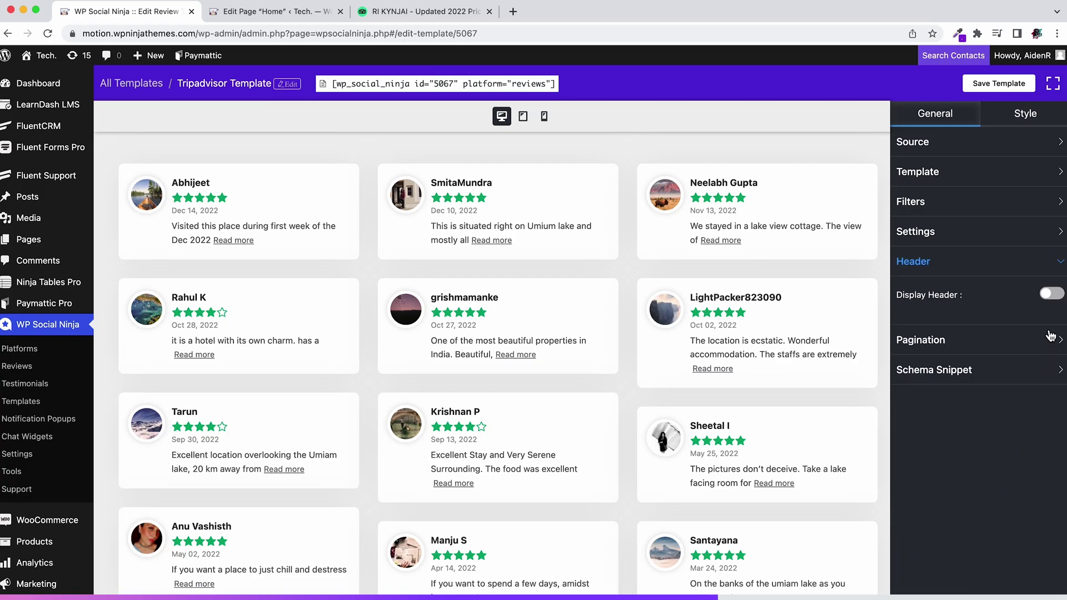
Turn on the header with Tripadvisor logo, title 'Reviews' and button text 'Submit Review'
left_click(1052, 295)
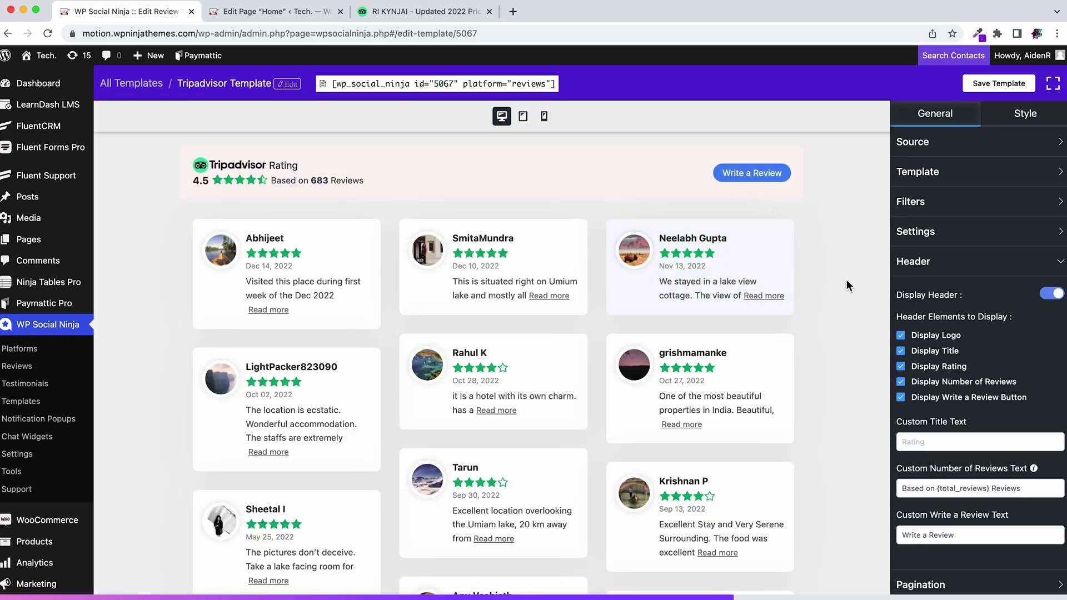
left_click(902, 337)
left_click(902, 337)
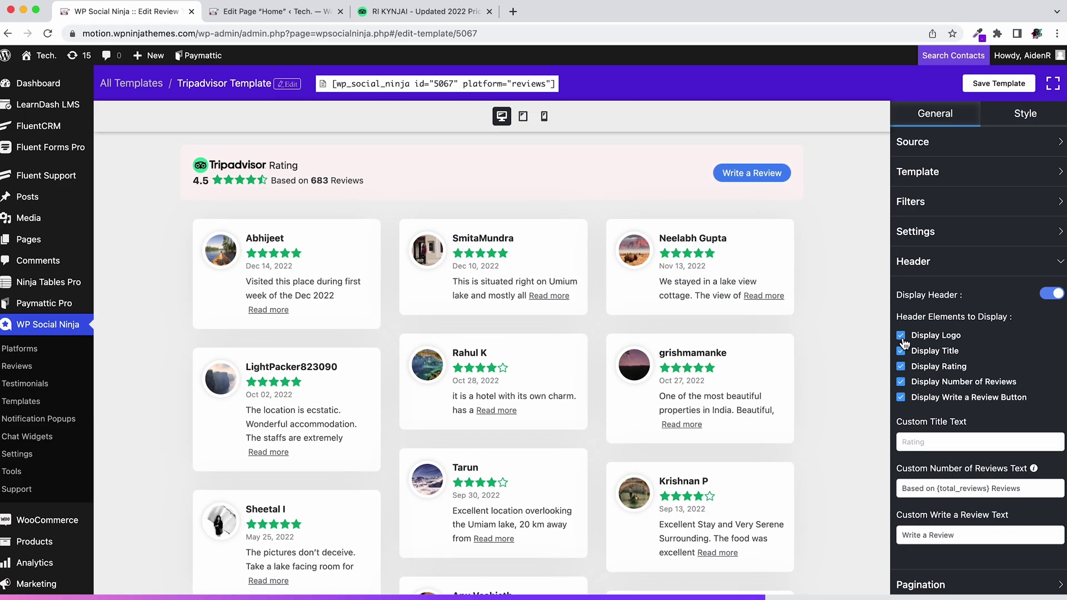
left_click(926, 442)
type("Reviews")
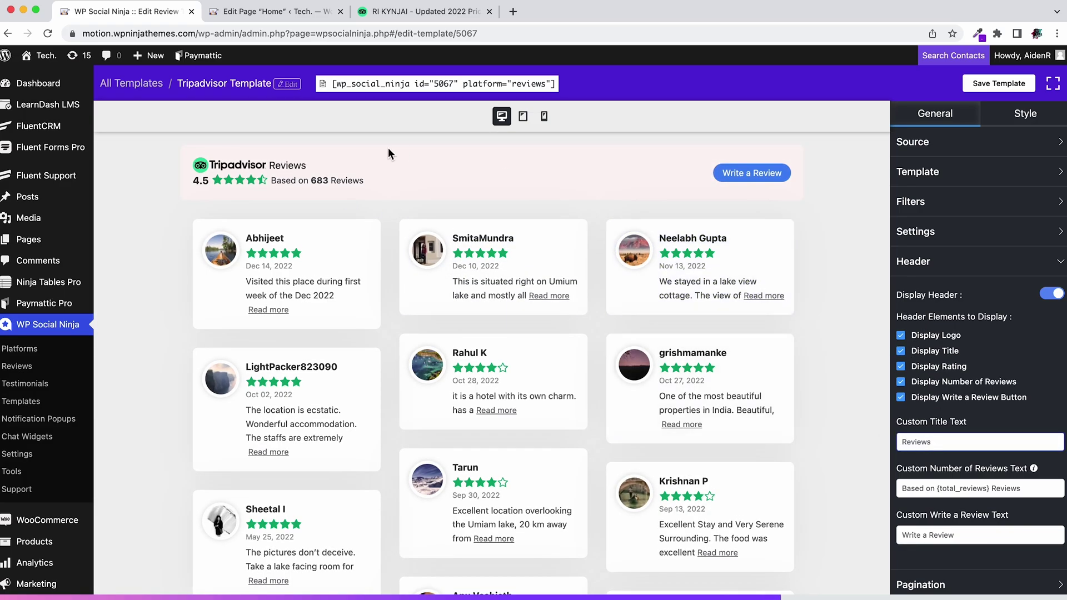
left_click_drag(956, 535, 895, 539)
type("Sub")
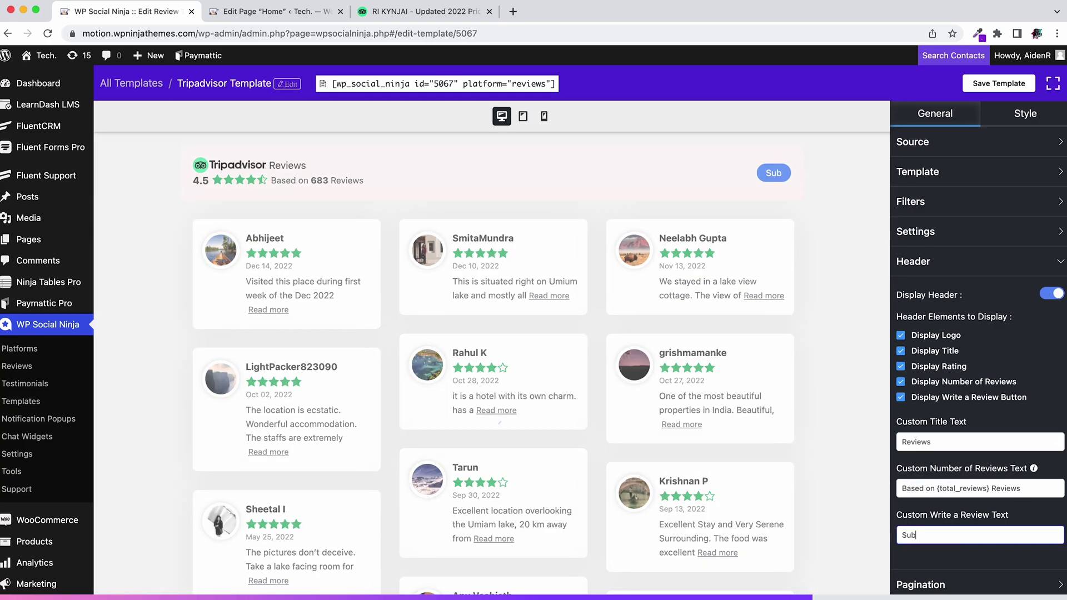
type("mit Review")
left_click(1012, 268)
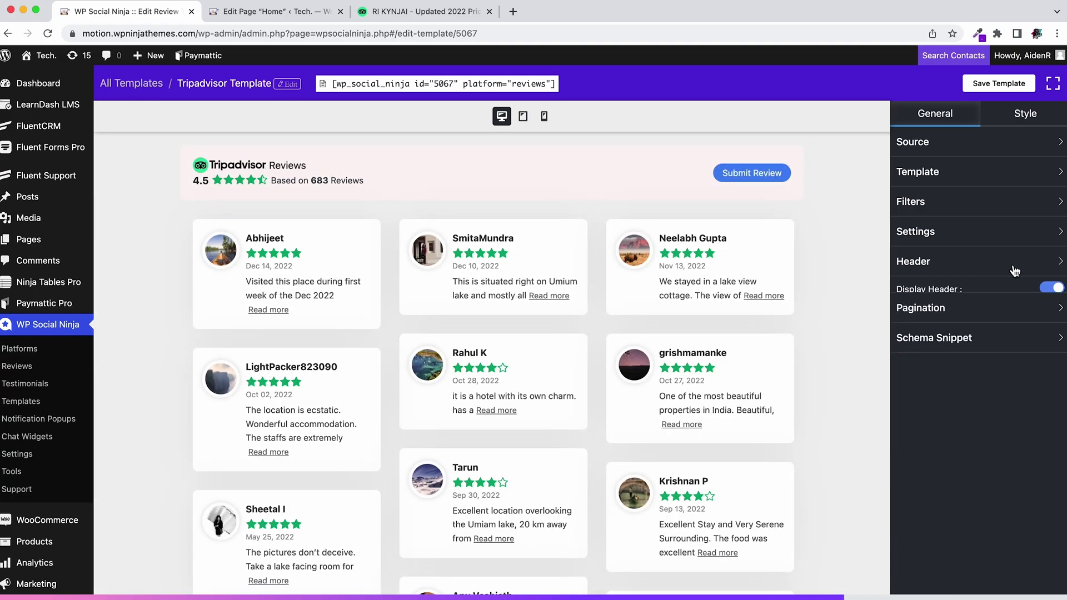
left_click(1010, 329)
Enable the schema snippet with the Ri Kynjai logo and business name 'Ri Kynjai'
left_click(1052, 356)
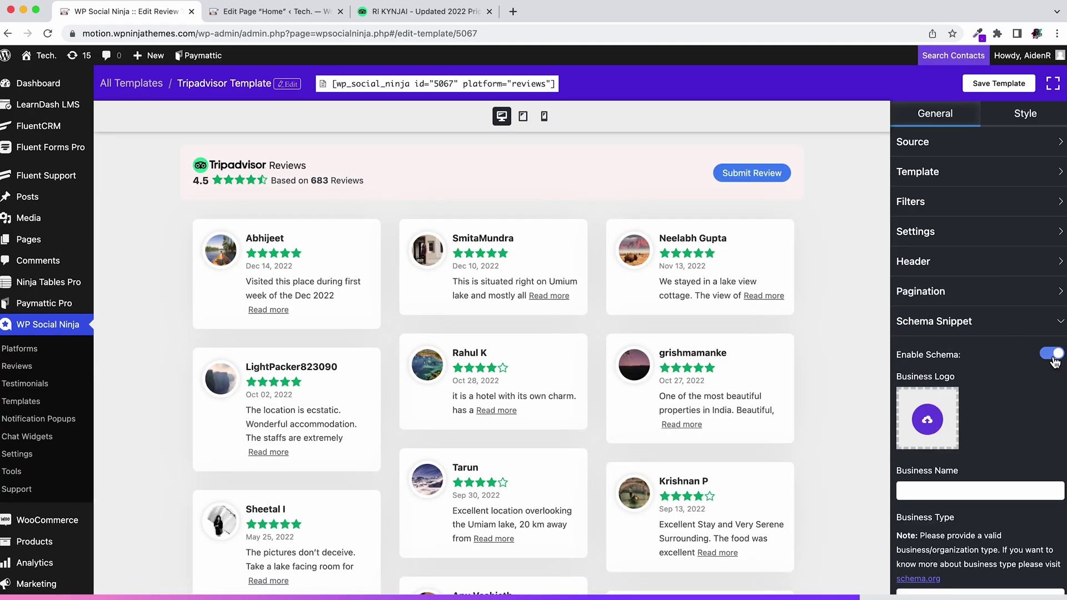
left_click(933, 423)
left_click(217, 214)
left_click(1009, 575)
type("Ri Kynjai")
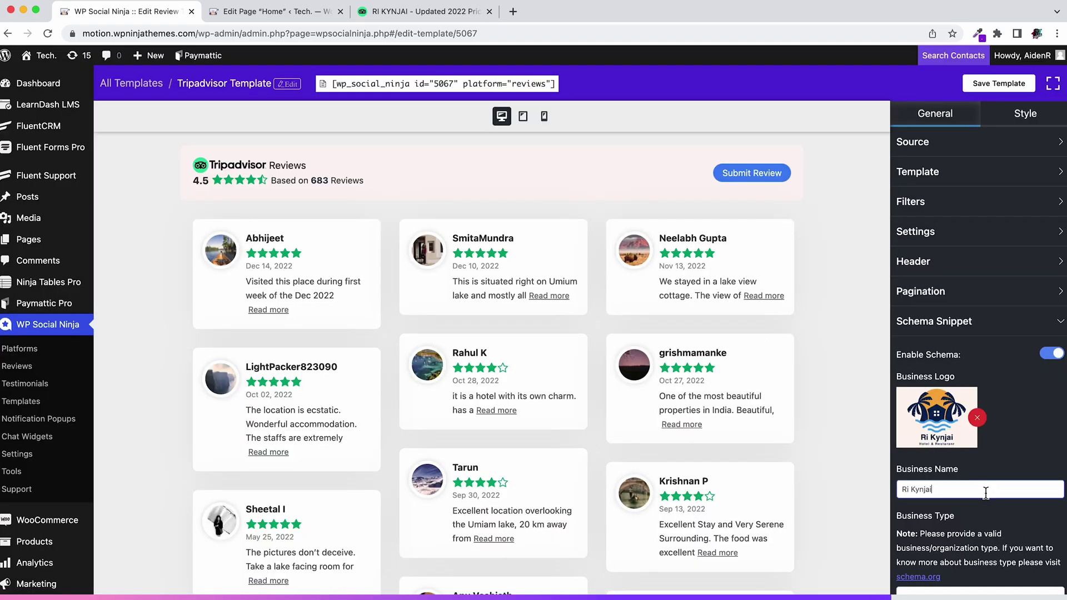
scroll(993, 500, "down", 3)
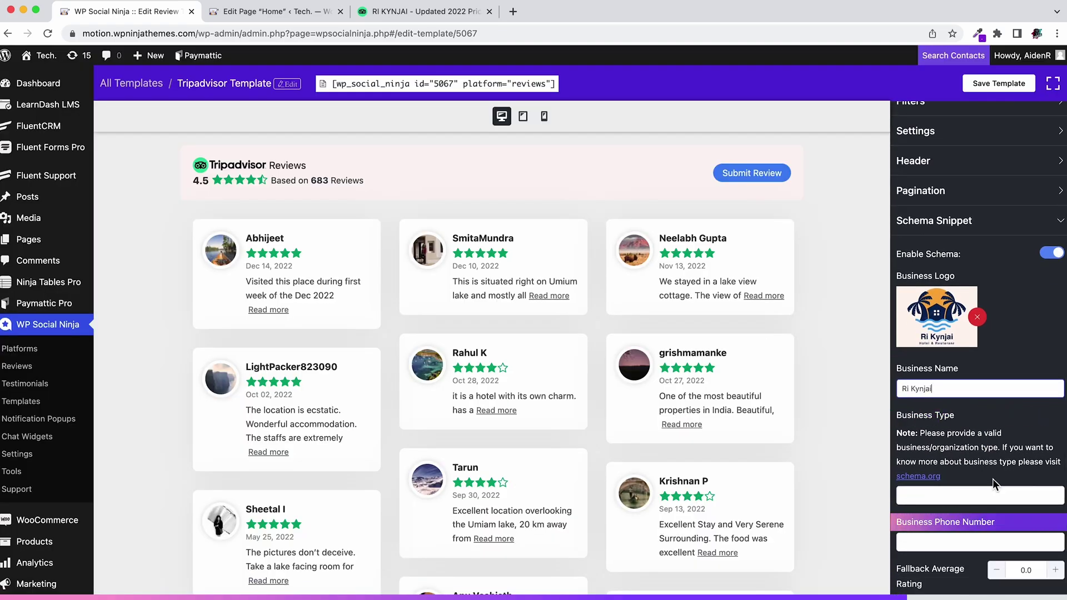
Set the business type to LocalBusiness, copied from schema.org's type list
left_click(933, 477)
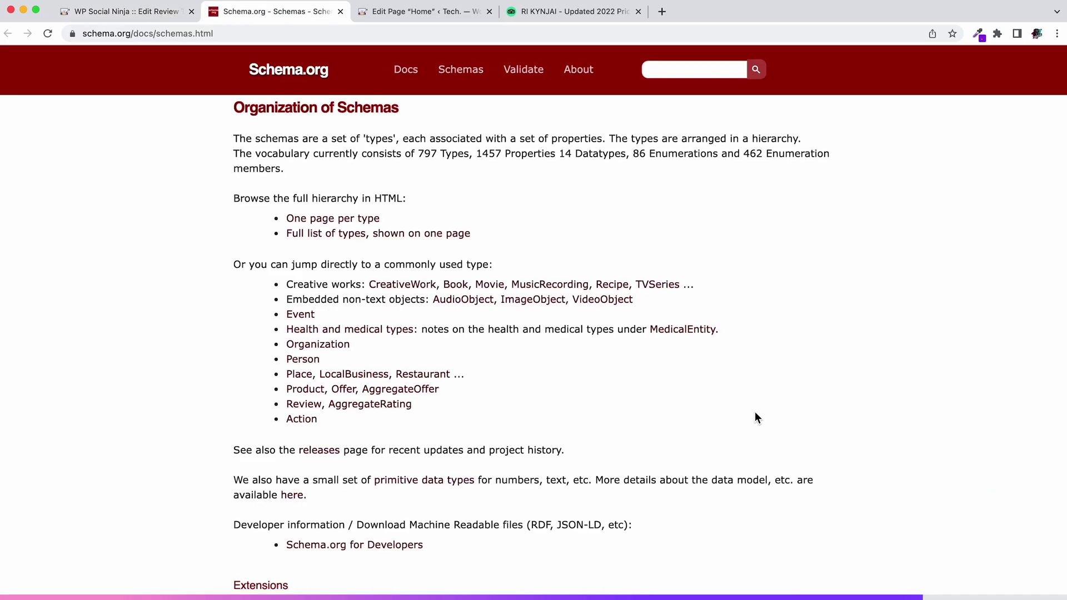
double_click(325, 378)
key("cmd+c")
left_click(127, 11)
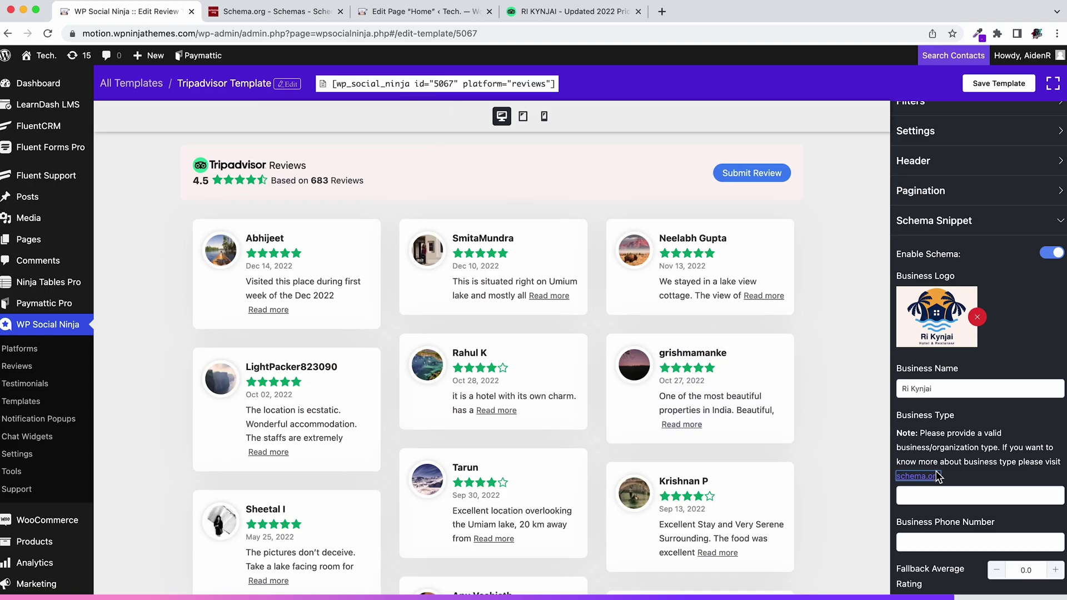
left_click(922, 495)
key("cmd+v")
Paste in the business phone number and review the fallback rating values
scroll(944, 489, "down", 2)
left_click(978, 482)
key("cmd+v")
left_click(1031, 509)
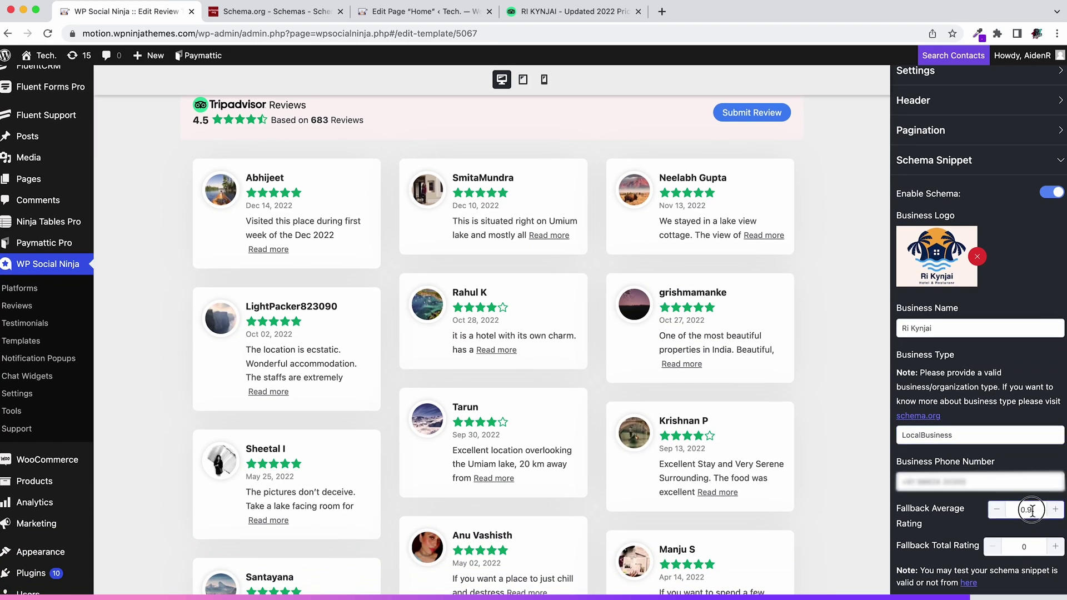
double_click(1012, 547)
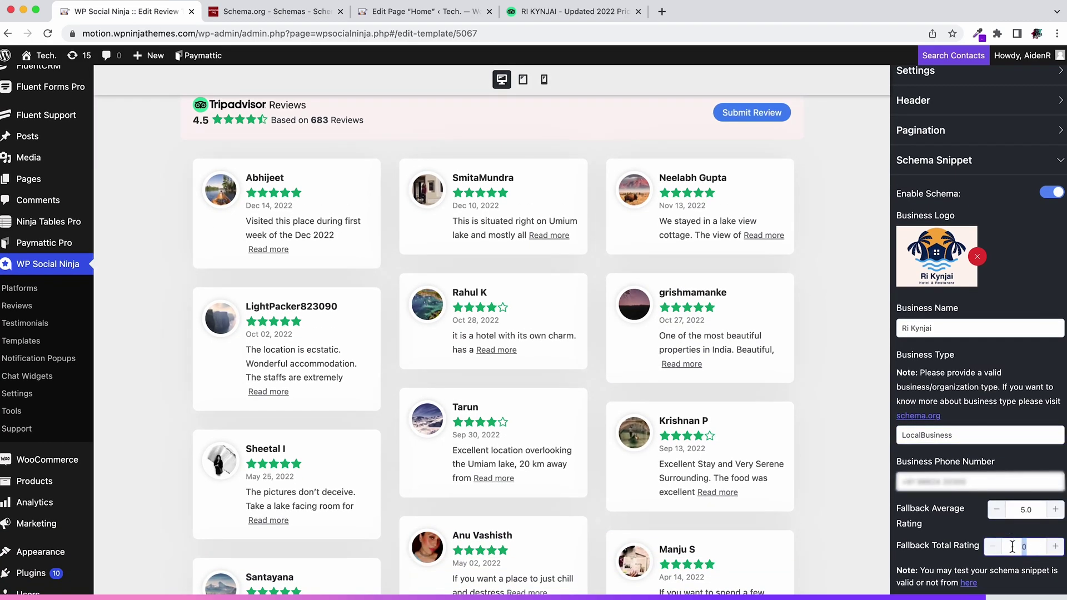
double_click(1019, 511)
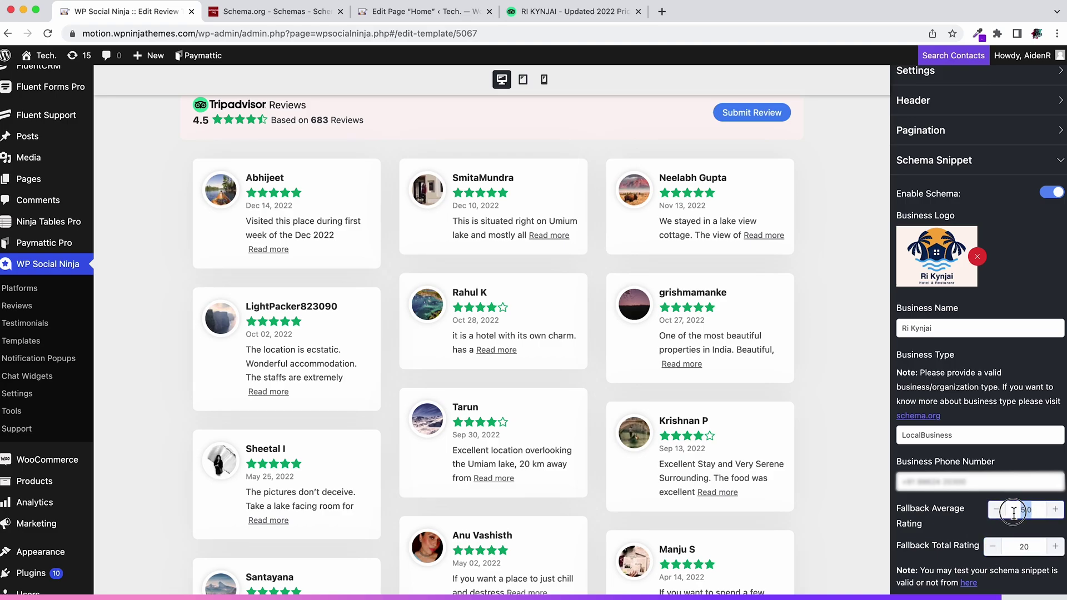
double_click(1012, 546)
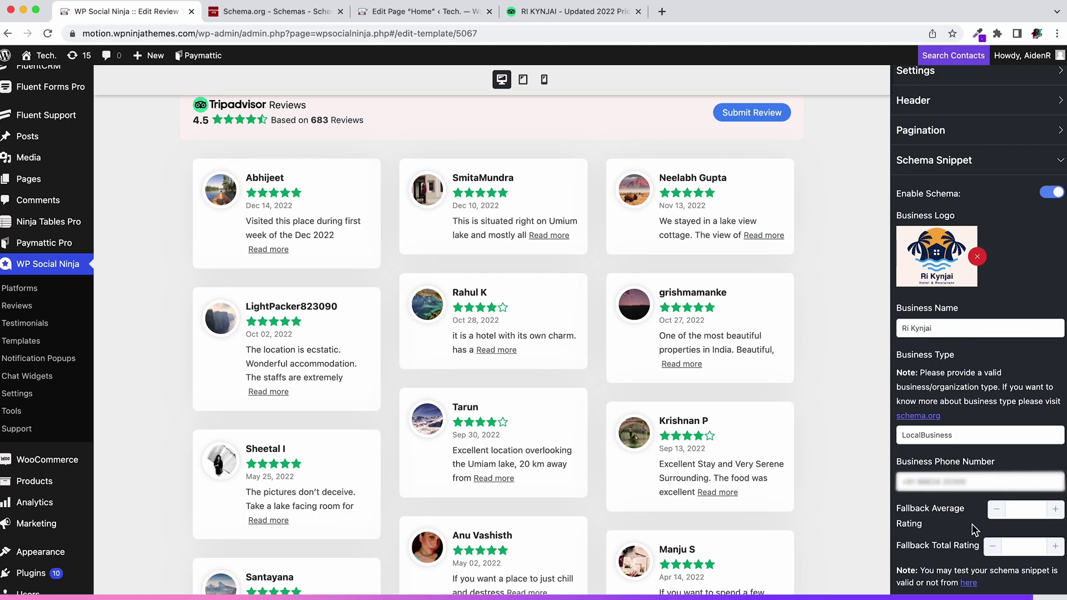
left_click(1020, 162)
Turn on custom styling for the template and expand the header style settings
scroll(1010, 166, "up", 3)
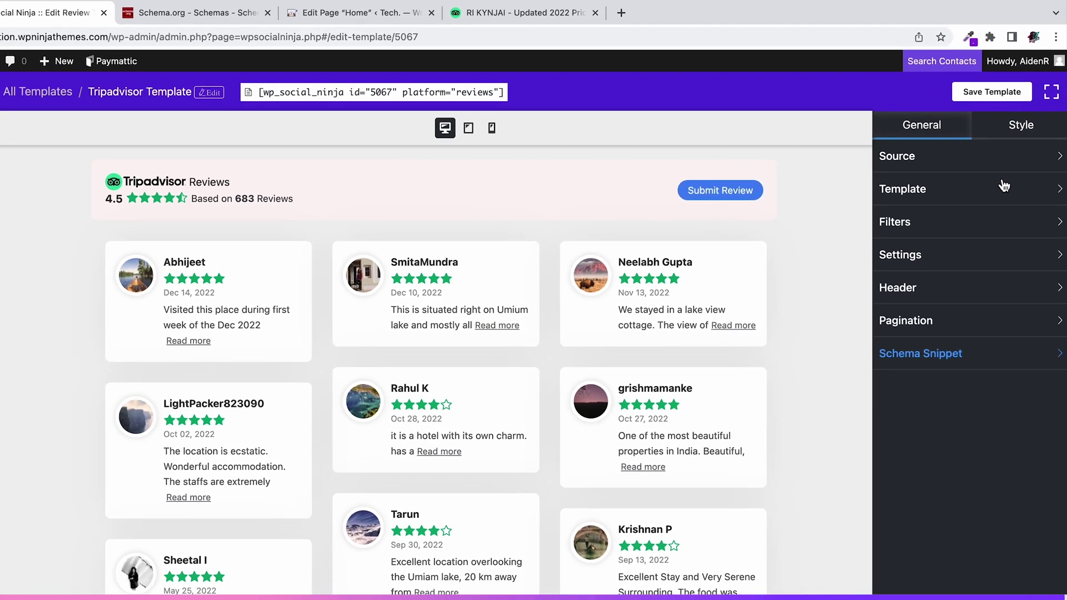
left_click(1021, 133)
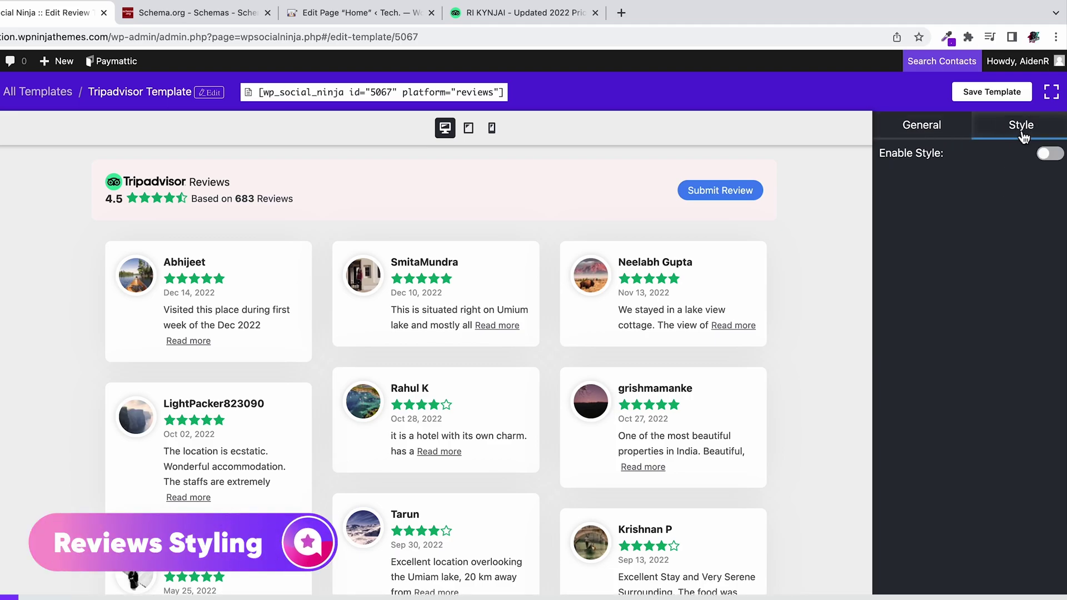
left_click(1056, 159)
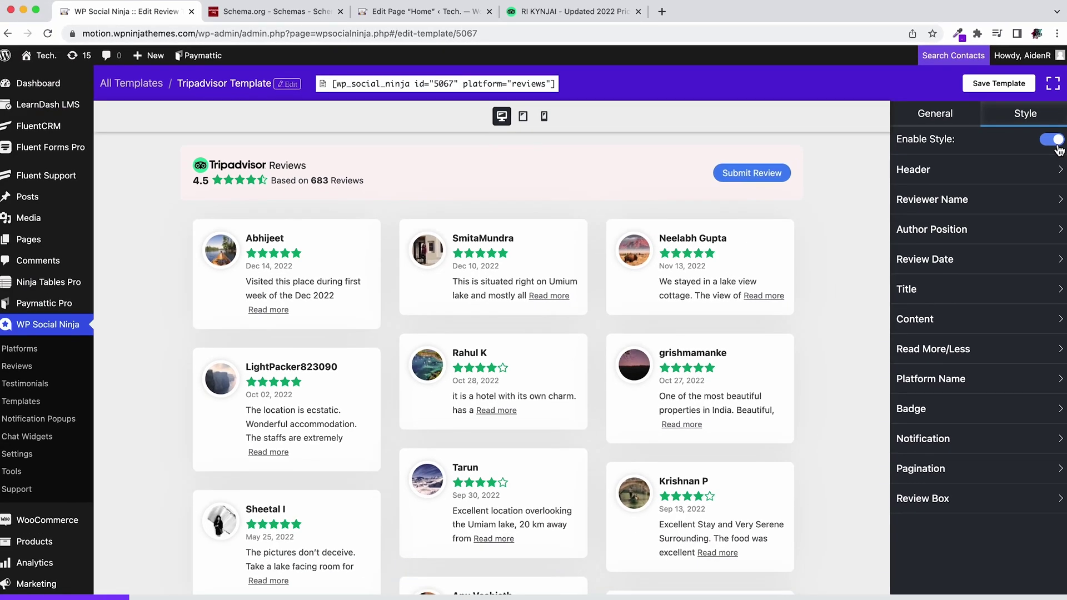
left_click(991, 177)
scroll(995, 237, "down", 2)
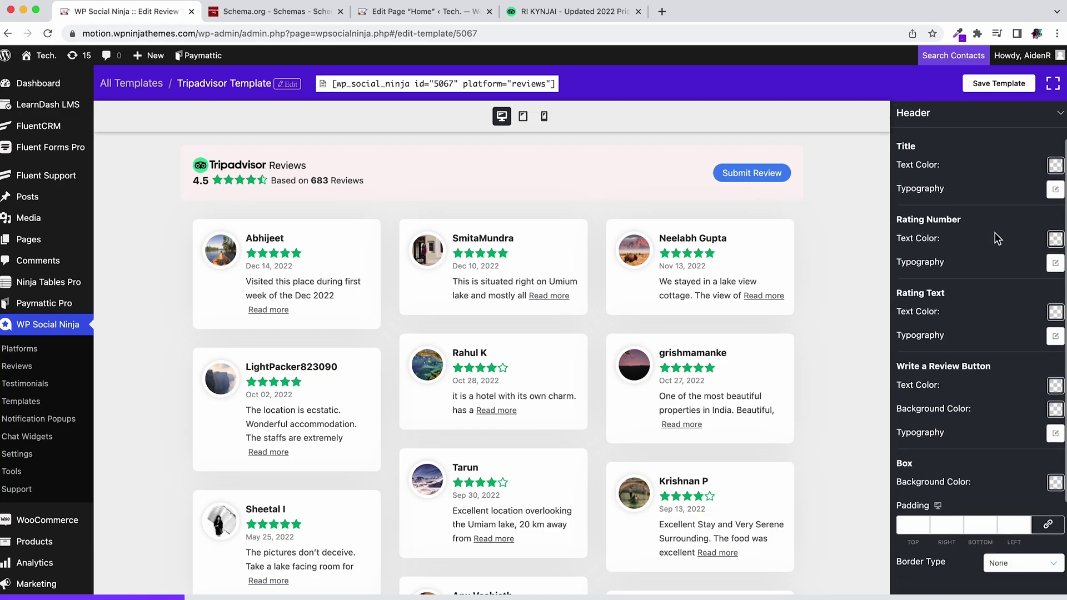
scroll(996, 238, "up", 2)
Set the header title text colour to black after trying orange and yellow
left_click(1054, 246)
left_click(1055, 223)
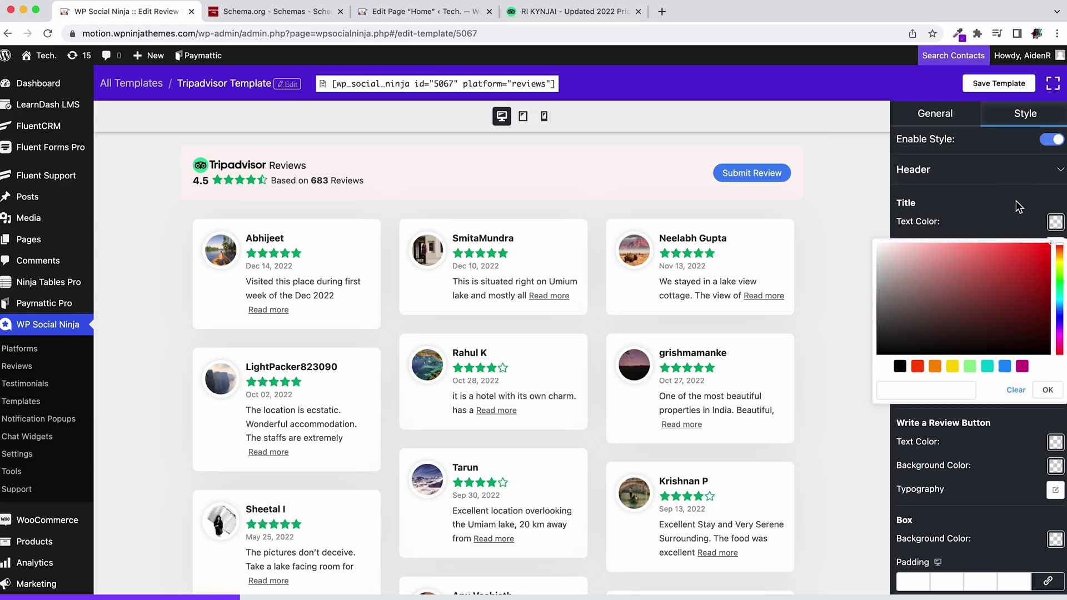
left_click(1015, 201)
left_click(1055, 467)
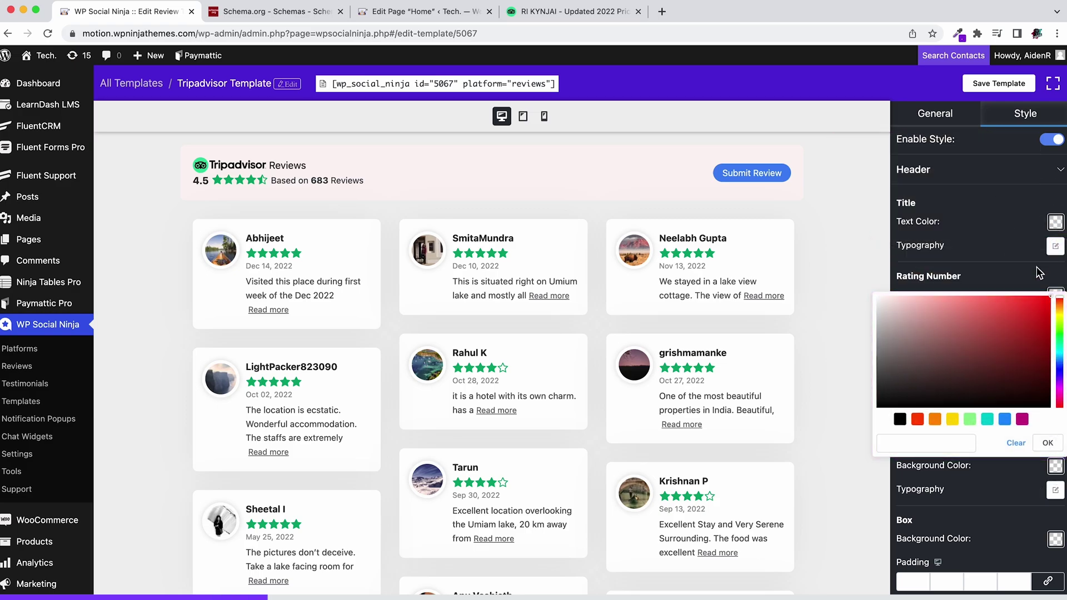
left_click(1029, 246)
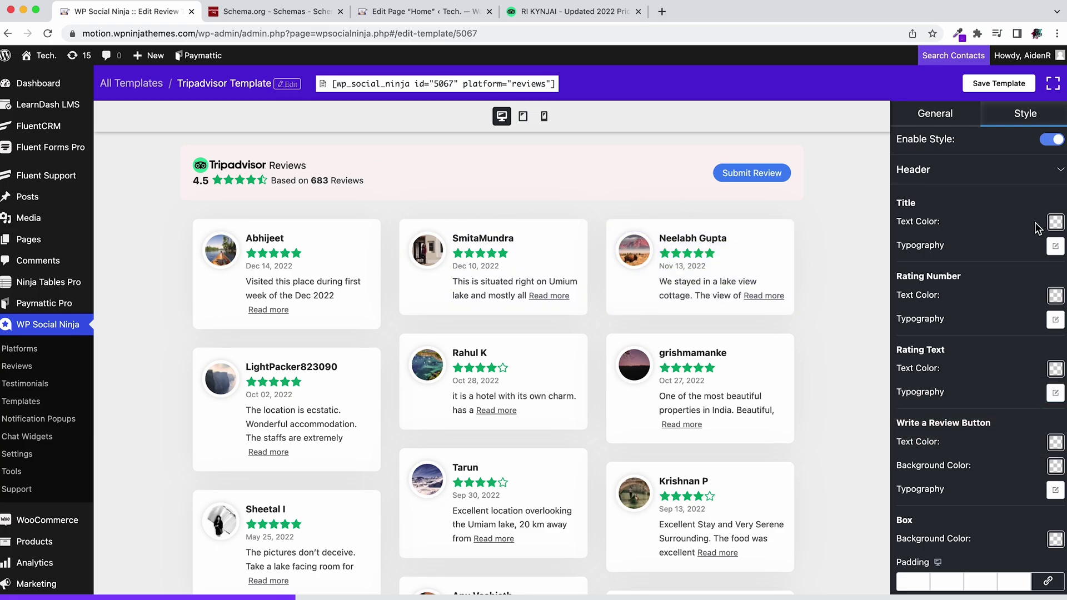
left_click(1055, 221)
left_click(935, 366)
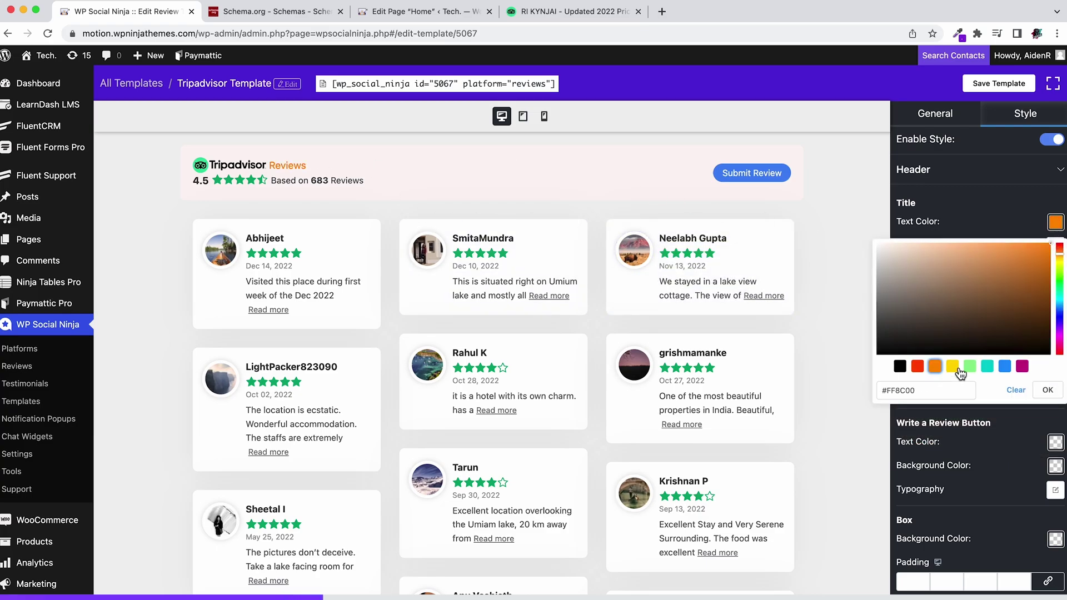
left_click(952, 367)
left_click(901, 369)
Set the header title typography to size 17, weight 500, with normal transform and style
left_click(1047, 390)
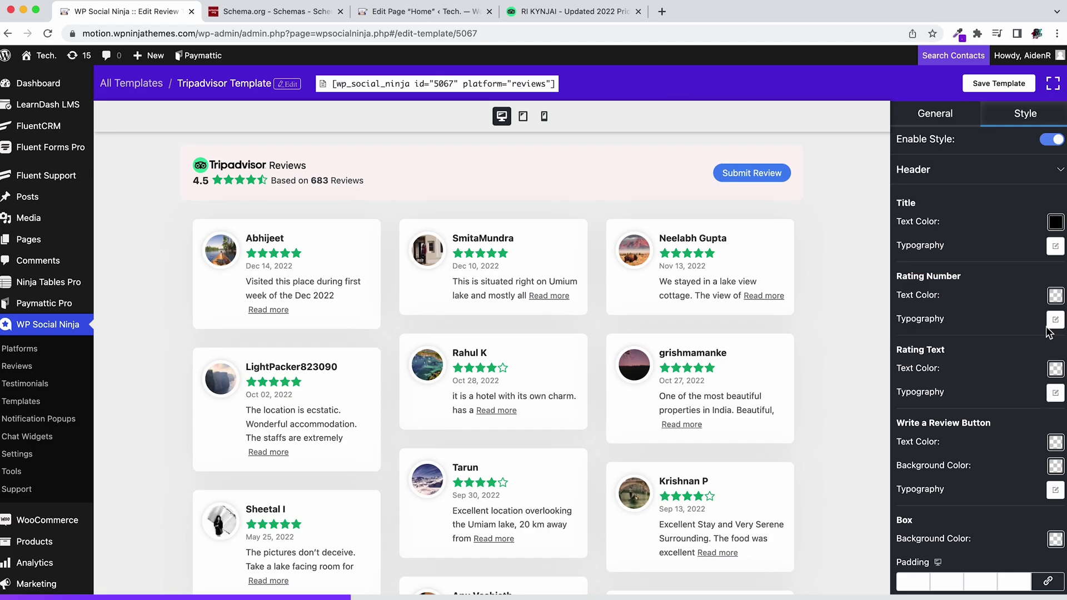
left_click(1055, 246)
left_click(980, 190)
type("20")
left_click(1018, 193)
left_click(1018, 194)
left_click(1018, 193)
left_click(1017, 215)
left_click(985, 306)
left_click(995, 239)
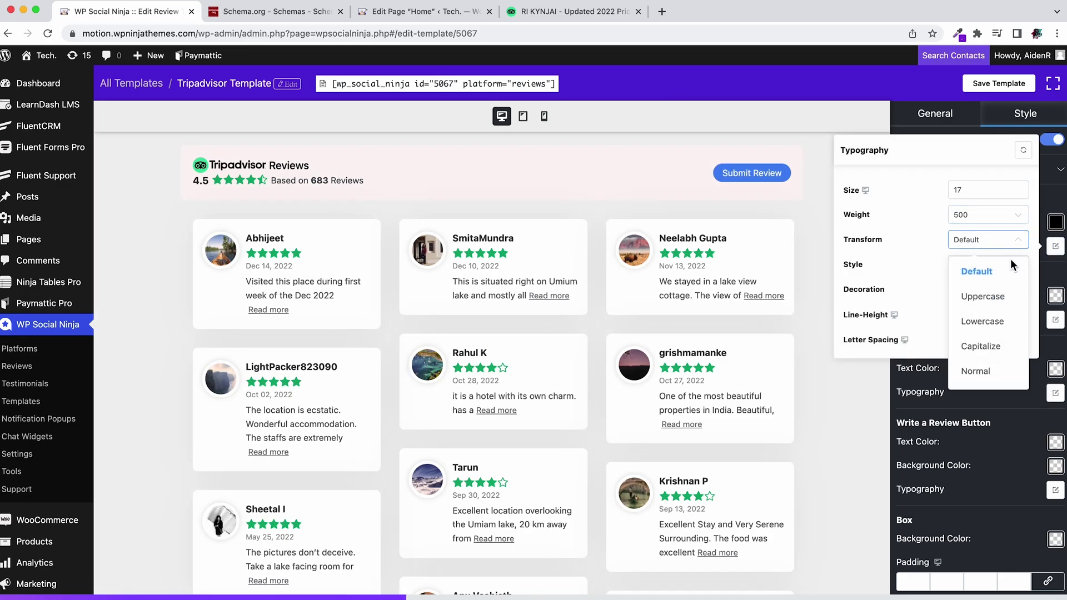
left_click(989, 368)
left_click(1010, 276)
left_click(989, 300)
left_click(1023, 408)
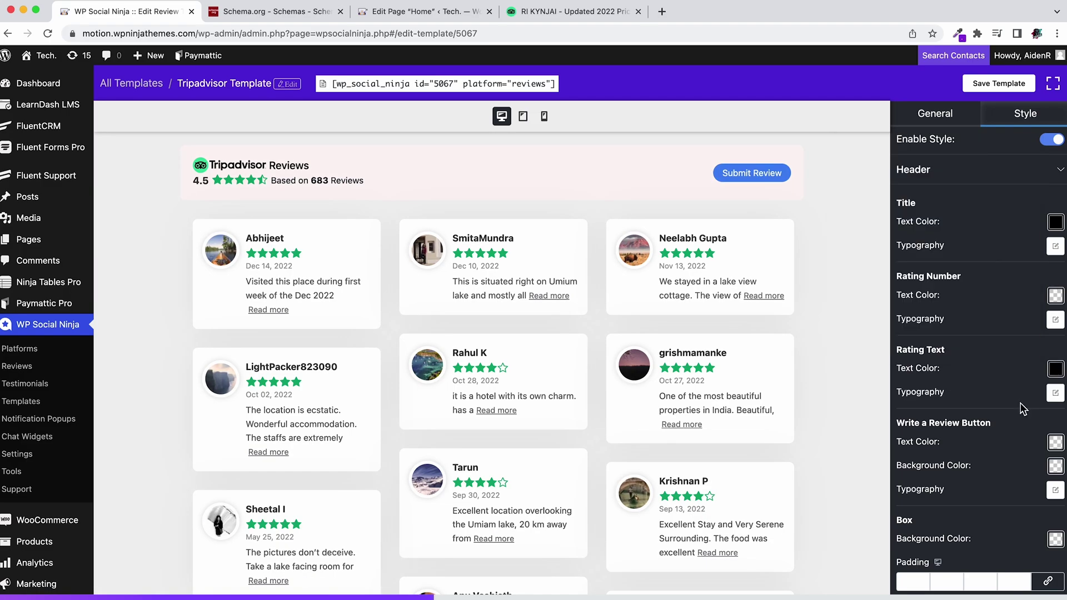
Make the Submit Review button orange and the header background a near-white cream
left_click(1055, 467)
left_click(918, 420)
left_click(935, 420)
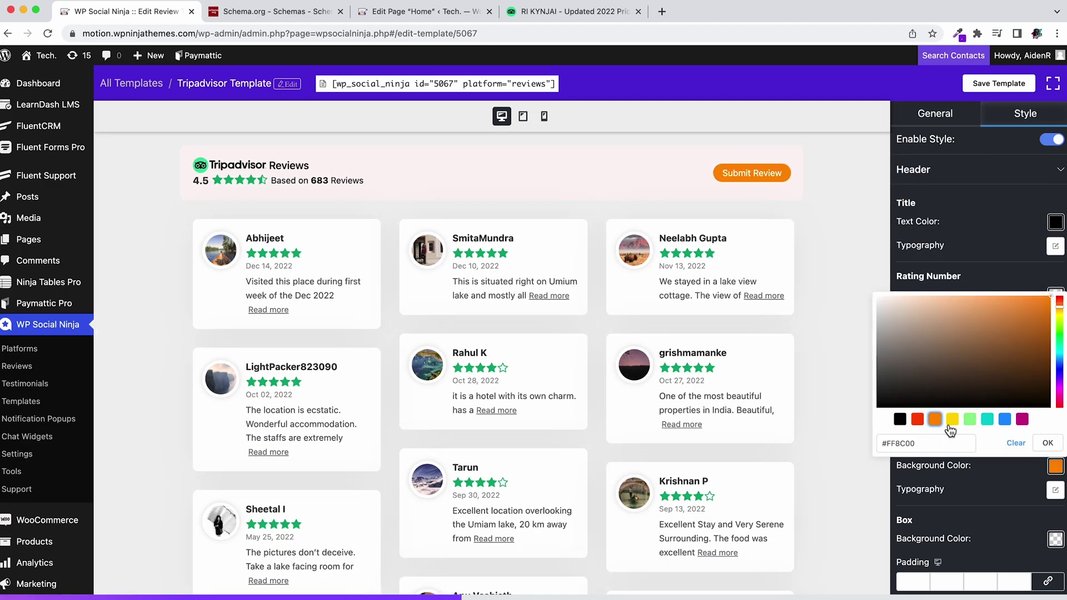
left_click(953, 422)
left_click(1062, 456)
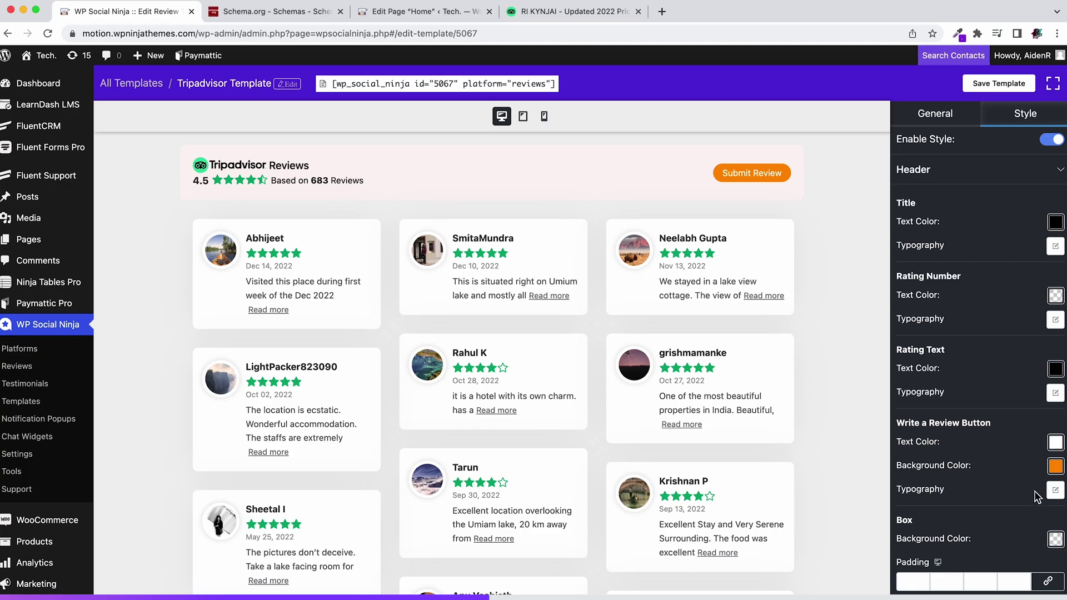
left_click_drag(1061, 381, 901, 381)
left_click(1053, 520)
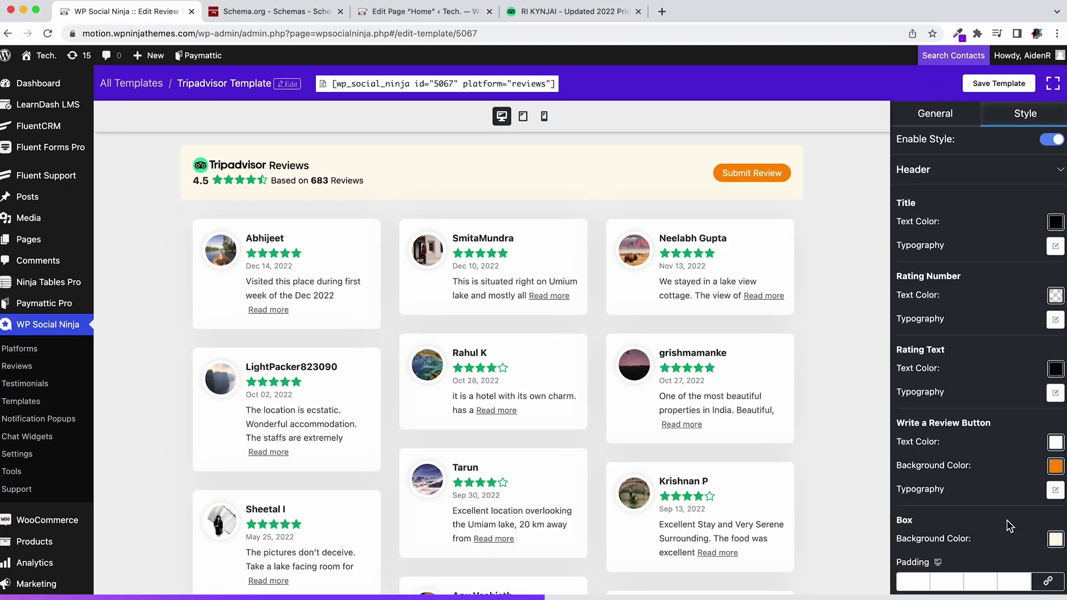
Give the header a groove border with bottom width 4 in orange
scroll(1010, 526, "down", 2)
left_click(1017, 538)
left_click(1011, 479)
scroll(1010, 561, "down", 1)
scroll(1008, 561, "down", 1)
left_click(992, 520)
left_click(991, 521)
double_click(992, 521)
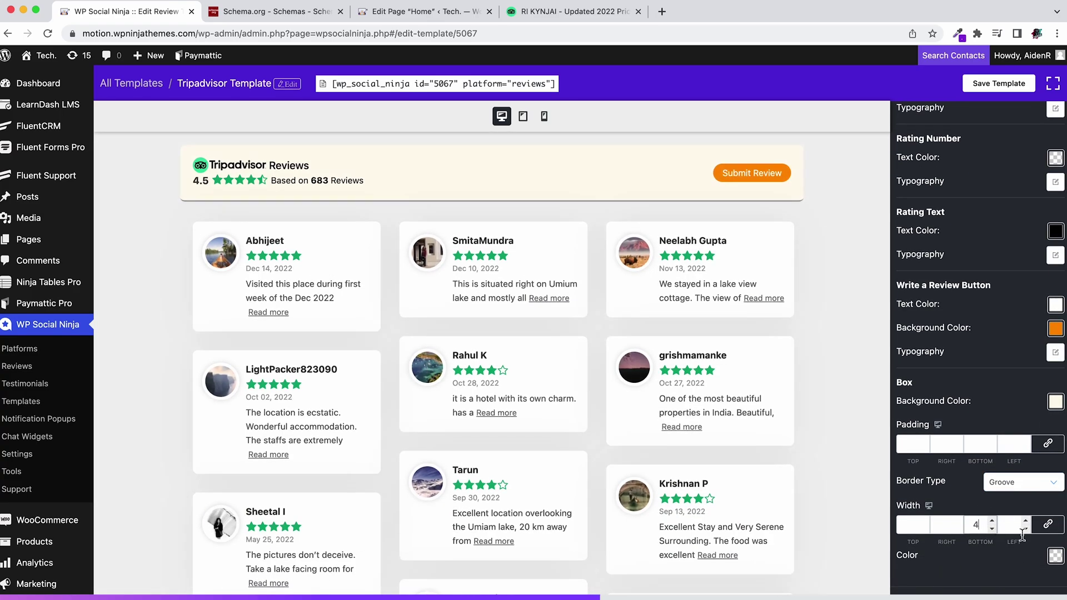
left_click(1055, 556)
left_click(935, 510)
left_click(1047, 533)
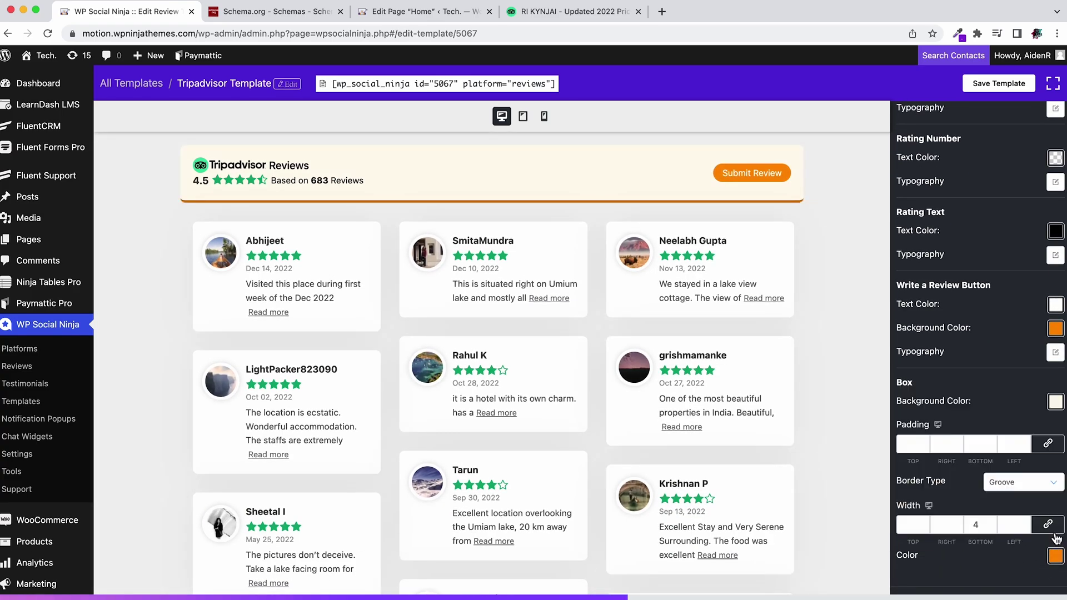
scroll(1003, 217, "up", 5)
left_click(985, 174)
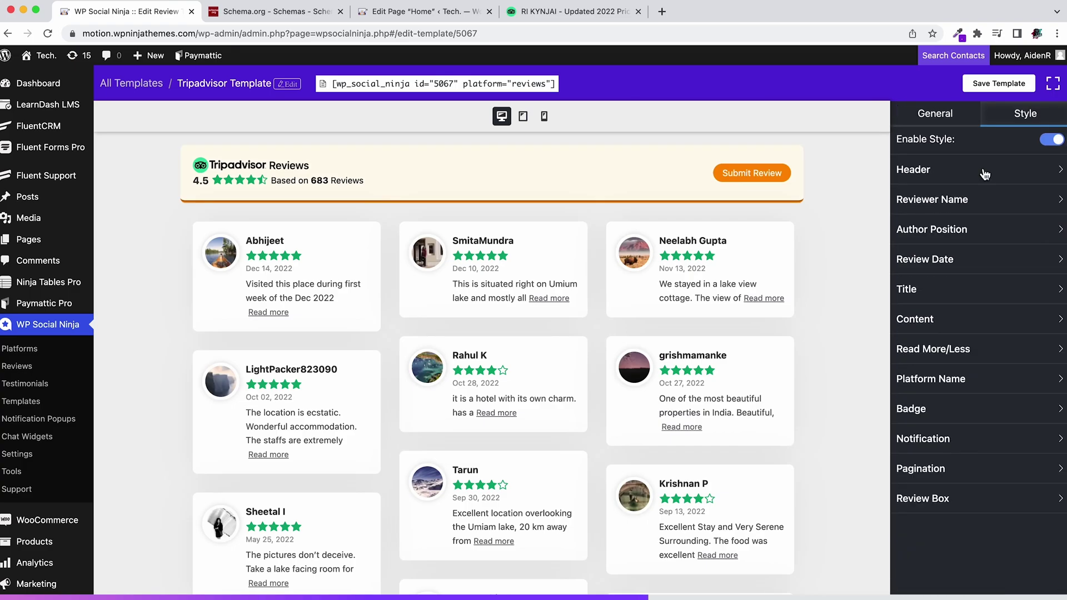
Make the pagination background red
left_click(1003, 460)
left_click(1055, 530)
left_click(917, 482)
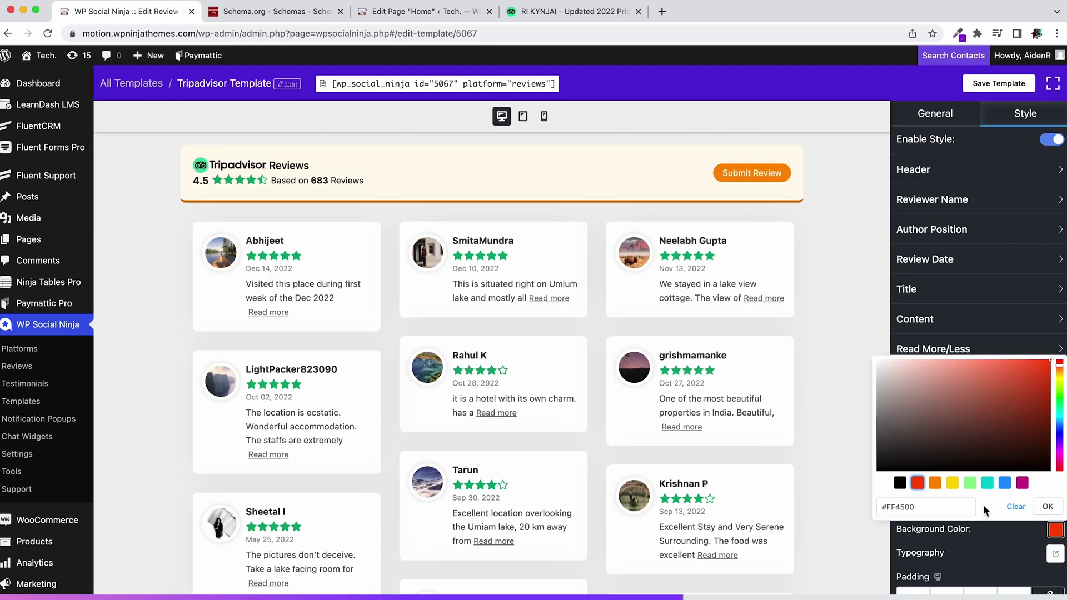
left_click(1047, 506)
left_click(1056, 505)
left_click(1048, 483)
left_click(1049, 484)
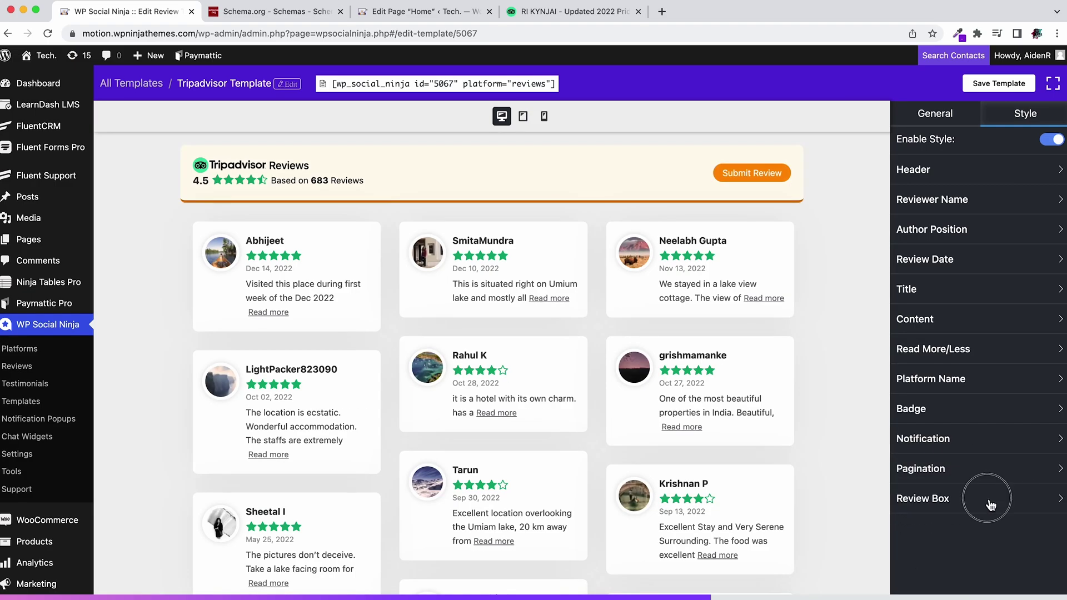
Set the review box background to pale cream (#FFFDEF)
left_click(988, 497)
left_click(1056, 535)
left_click(1061, 389)
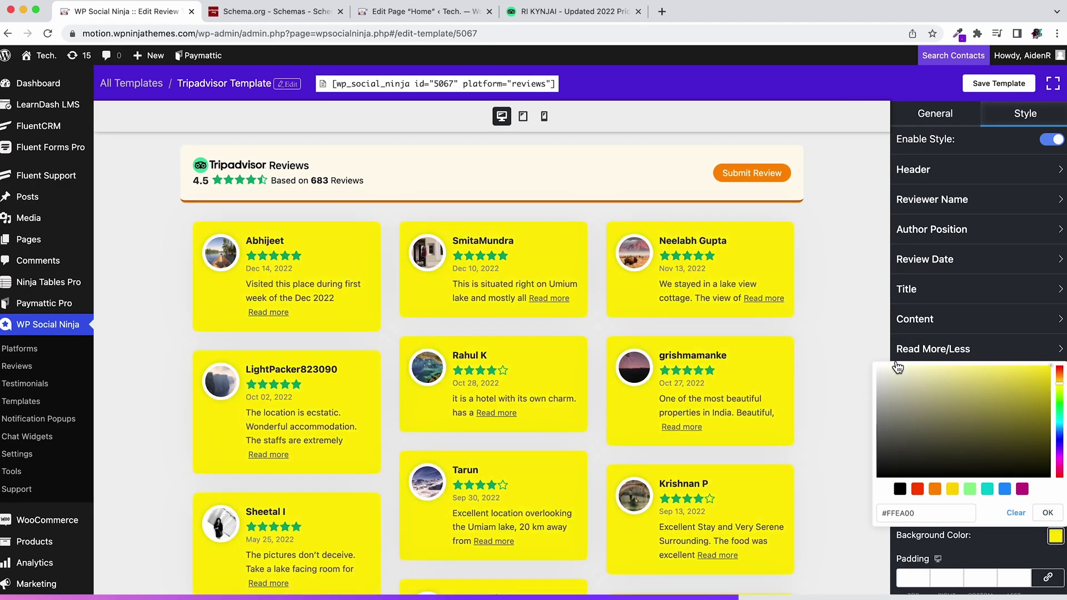
left_click_drag(890, 371, 889, 361)
left_click(1047, 513)
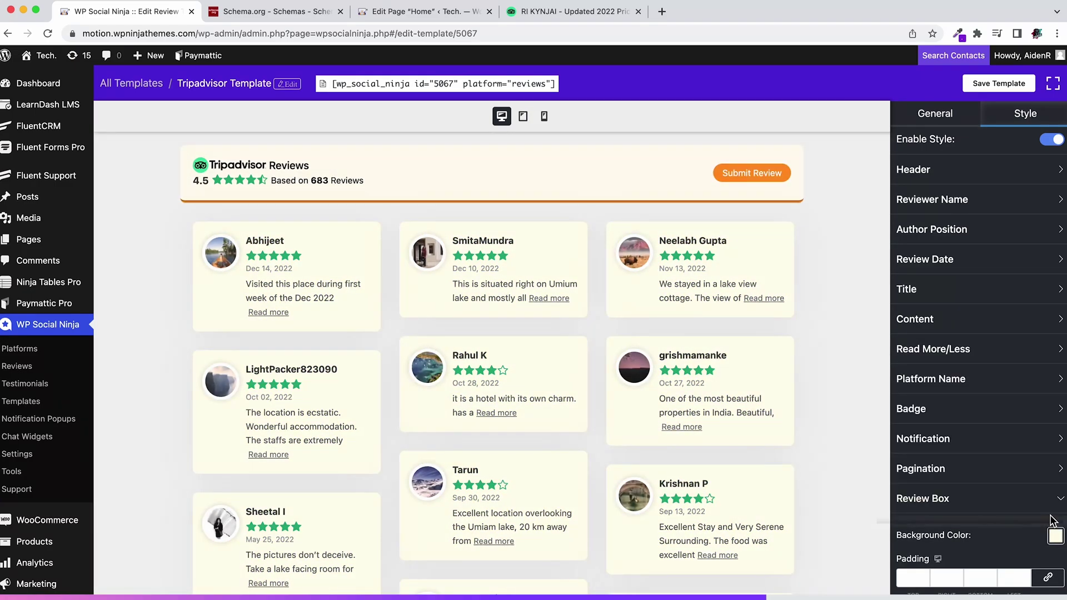
left_click(1000, 509)
Make the review content text black and save the template
left_click(994, 326)
left_click(1054, 356)
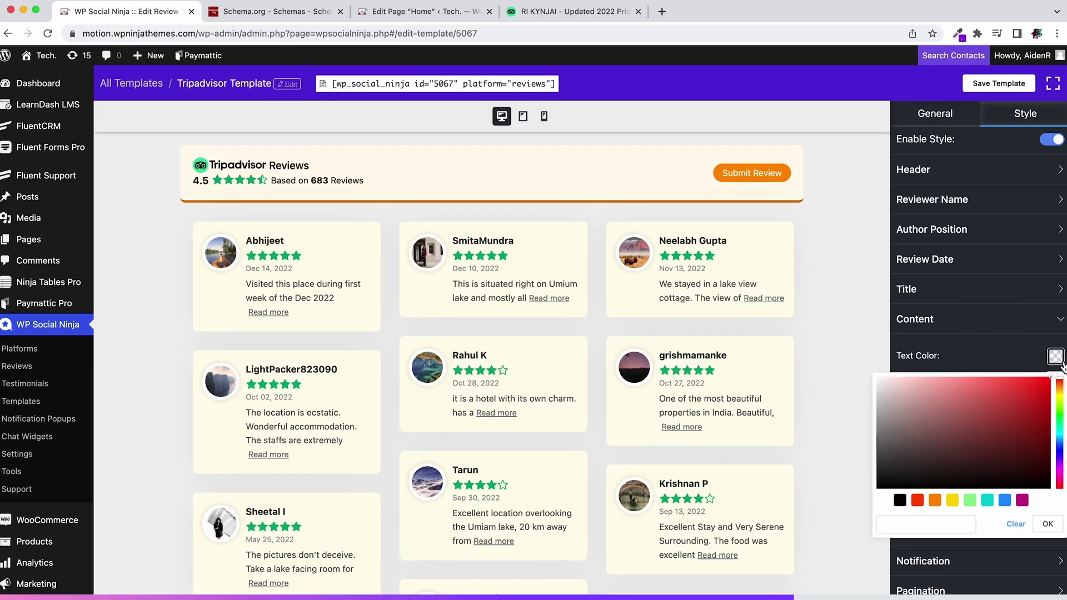
left_click(899, 500)
left_click(1048, 523)
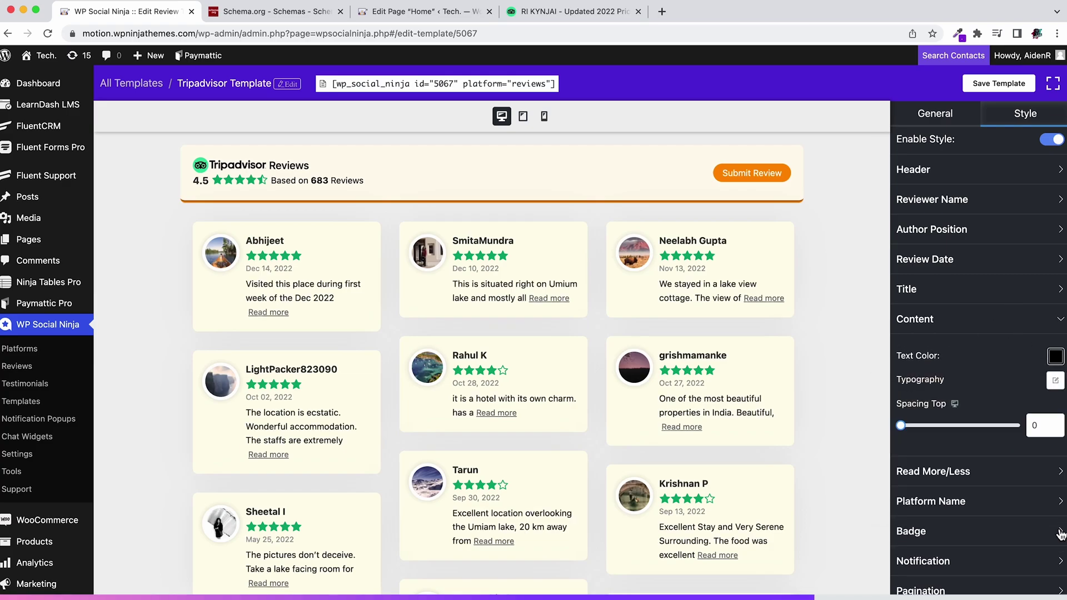
left_click(992, 326)
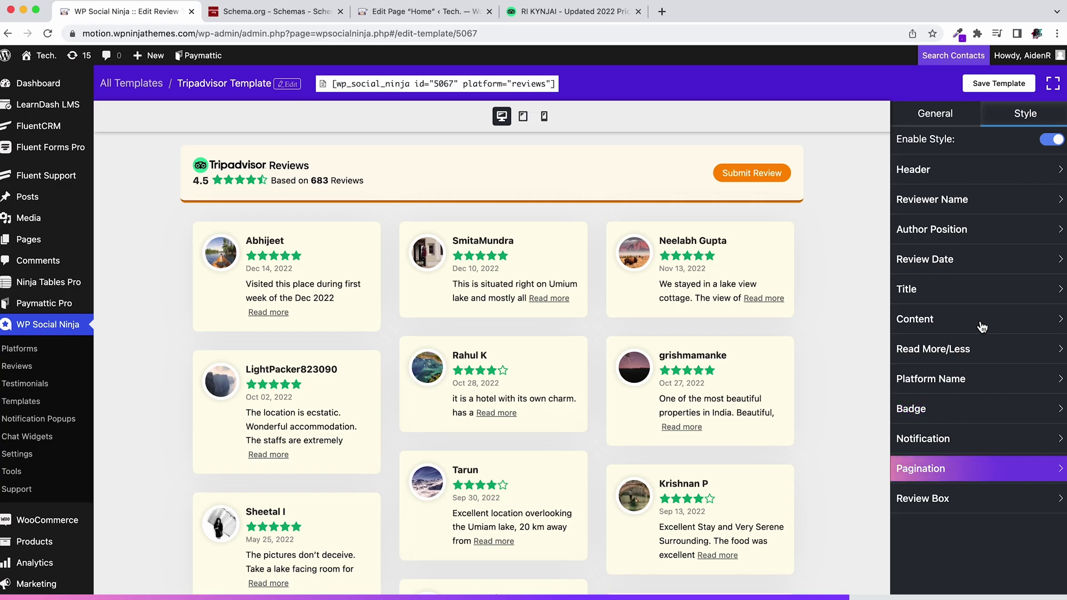
left_click(998, 83)
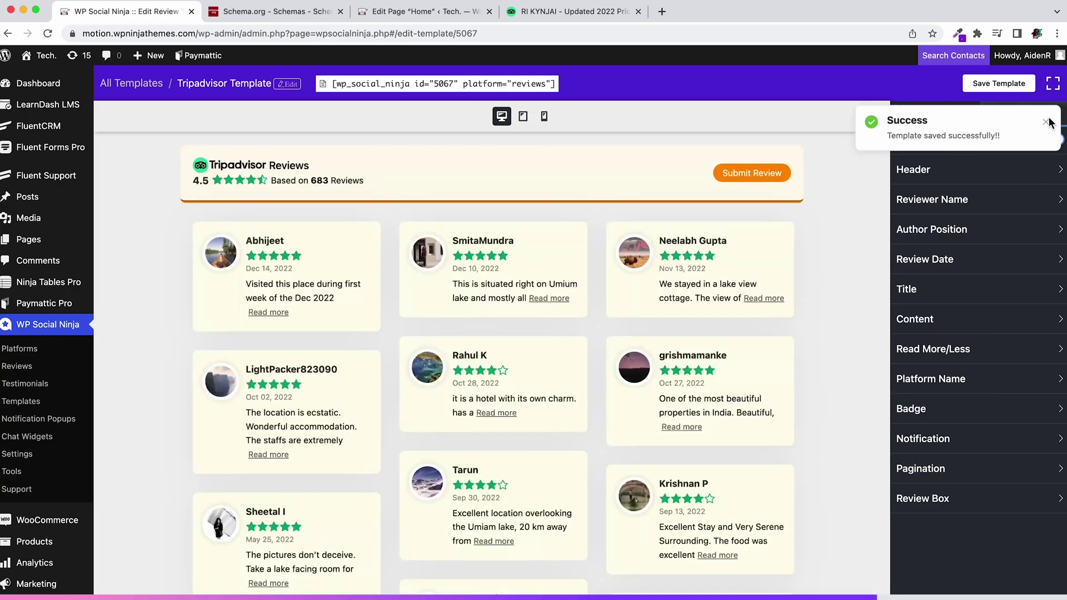
Paste the reviews template shortcode into the Home page's Shortcode block
key("super+3")
scroll(397, 350, "down", 7)
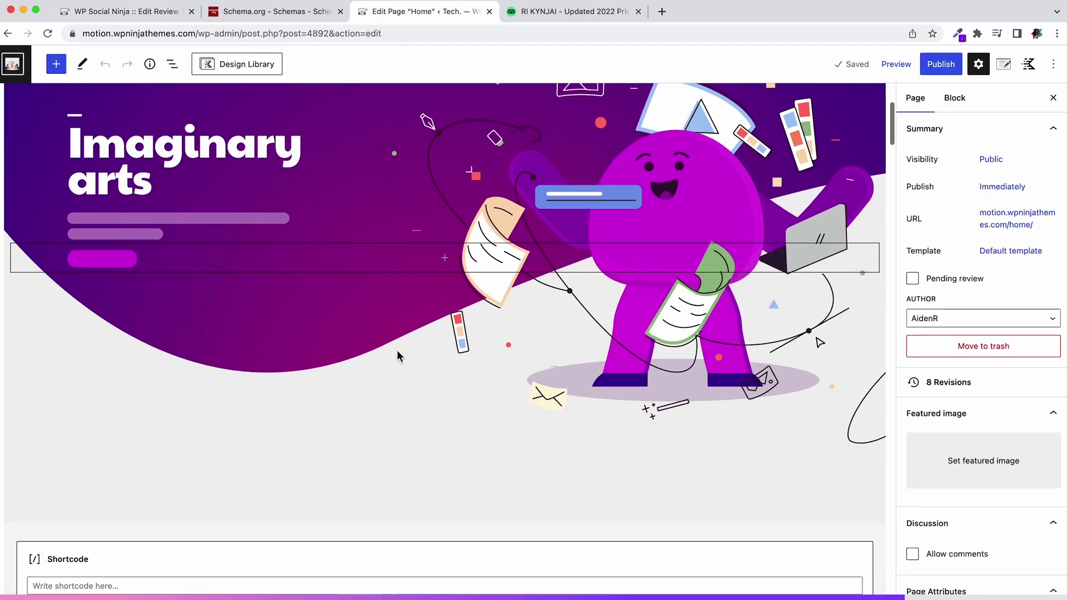
left_click(275, 411)
type("[wp_social_ninja id=\"5067\" platform=\"reviews\"]")
Preview the Home page in a new tab and load more reviews with Show More
left_click(894, 65)
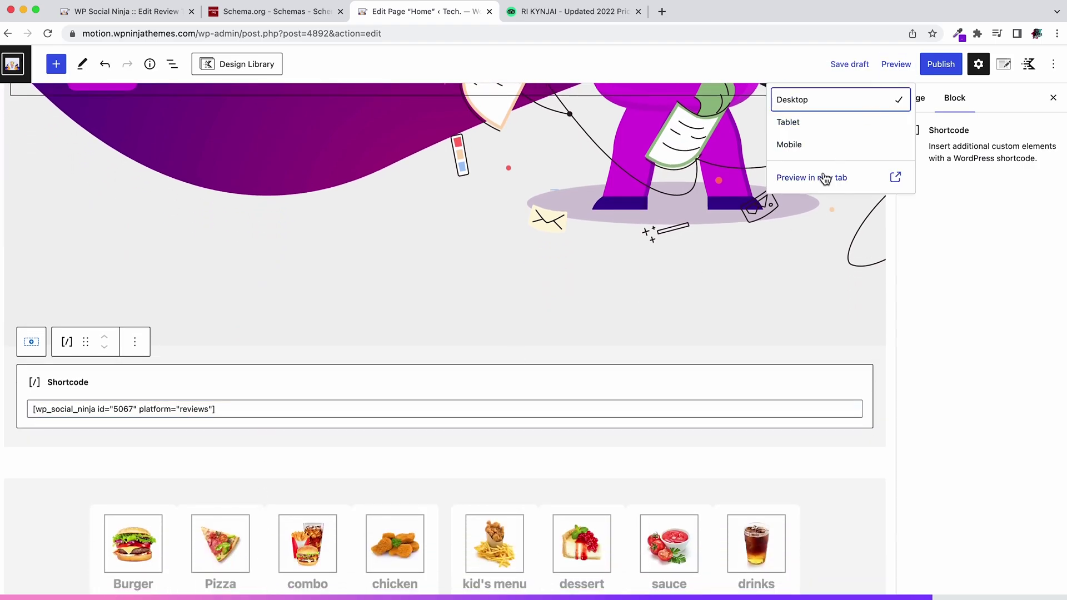
left_click(823, 176)
scroll(560, 524, "down", 3)
scroll(560, 524, "down", 5)
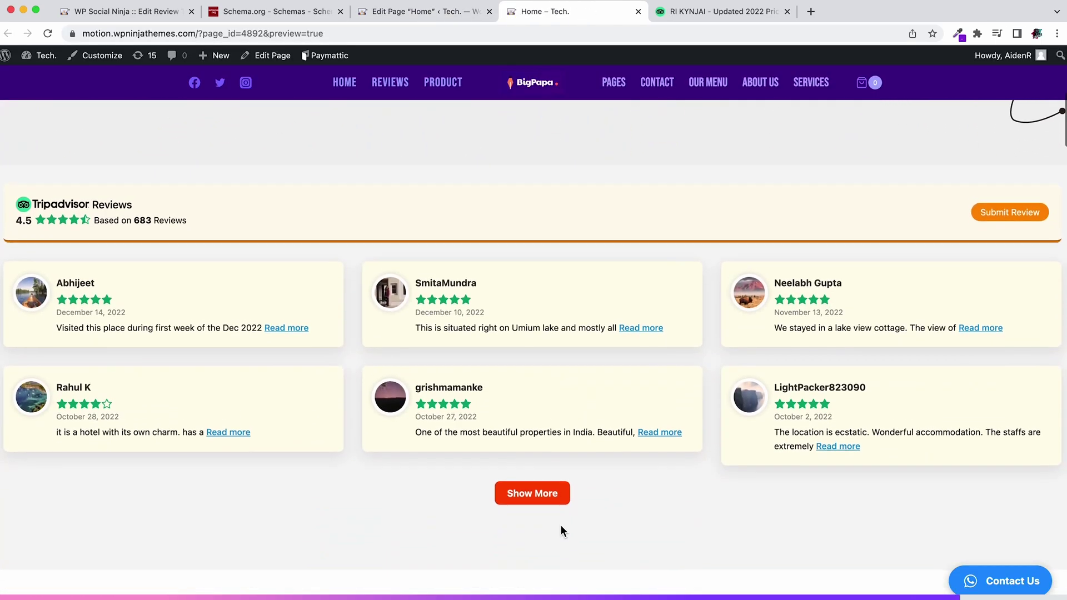
left_click(542, 493)
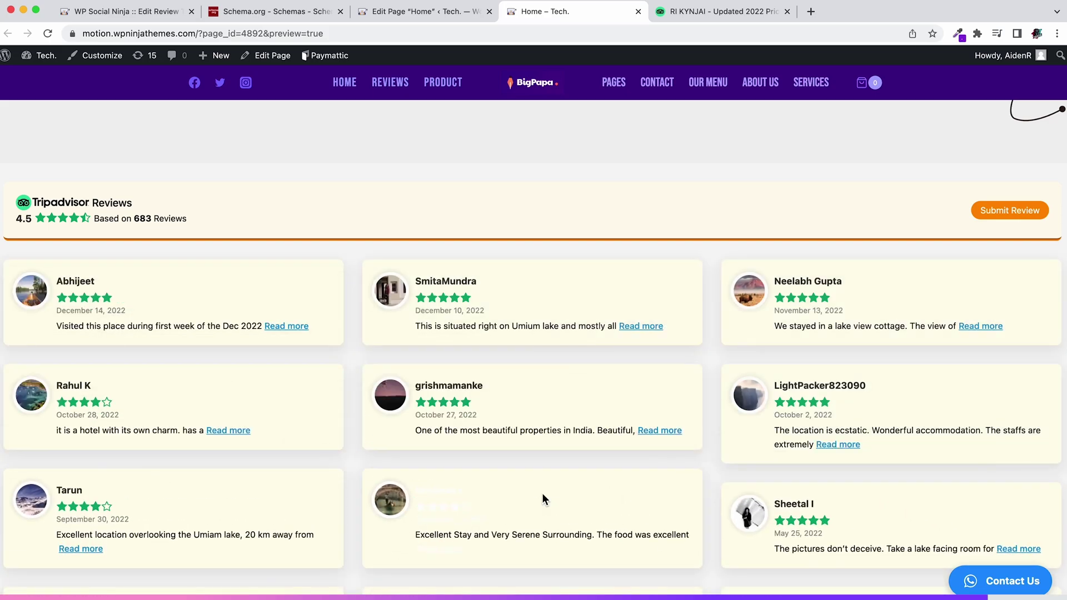
scroll(543, 496, "down", 3)
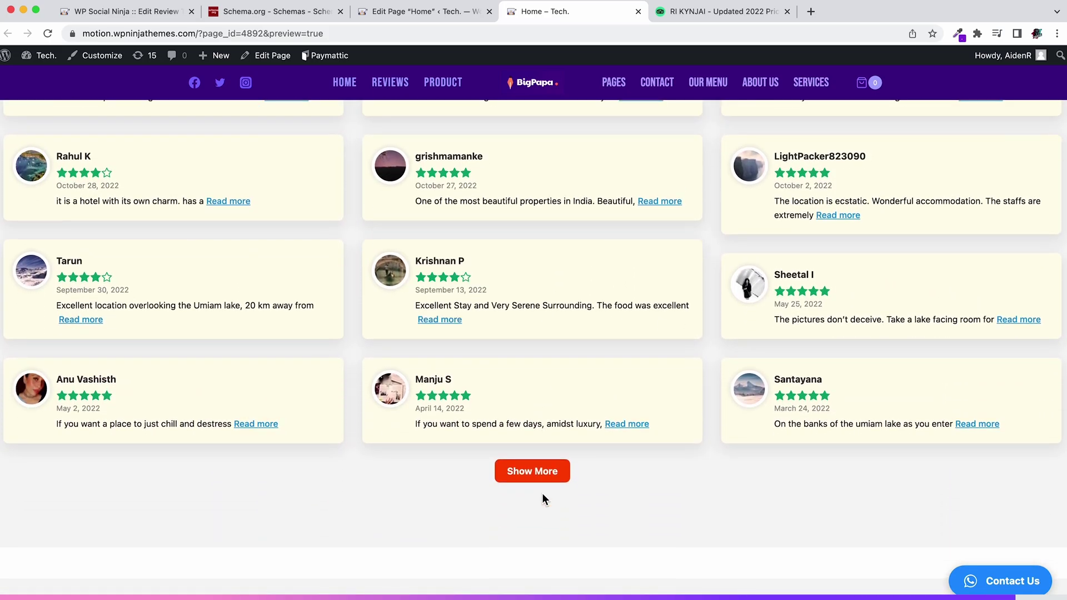